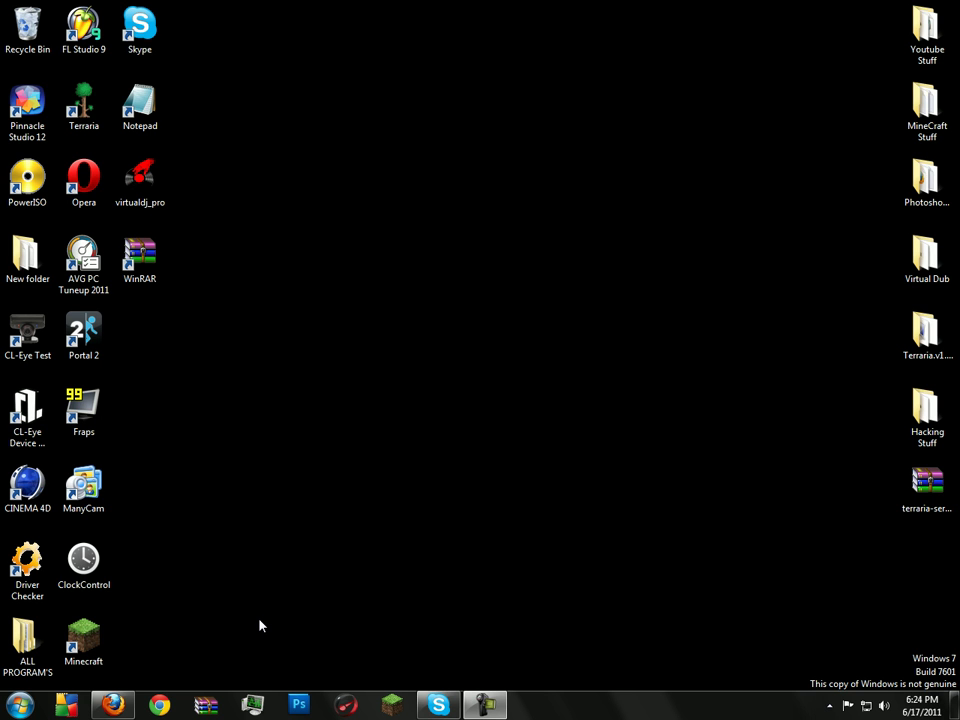
Switch to the ClanForge page in Firefox, look over the news and view the list of servers.
click(117, 708)
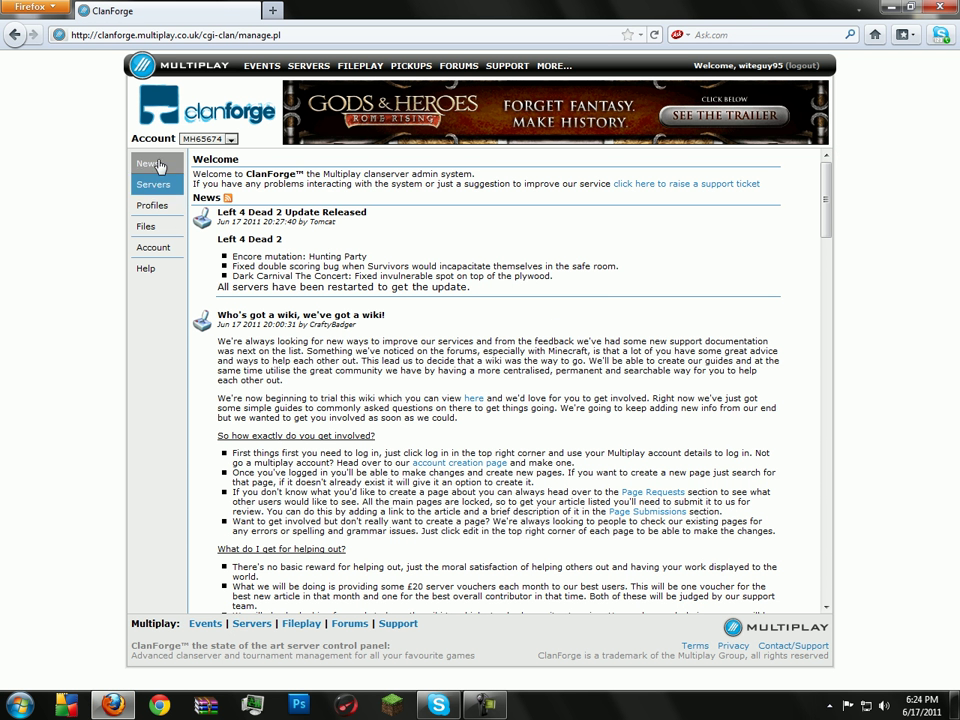
scroll(497, 347, down, 5)
scroll(497, 347, up, 5)
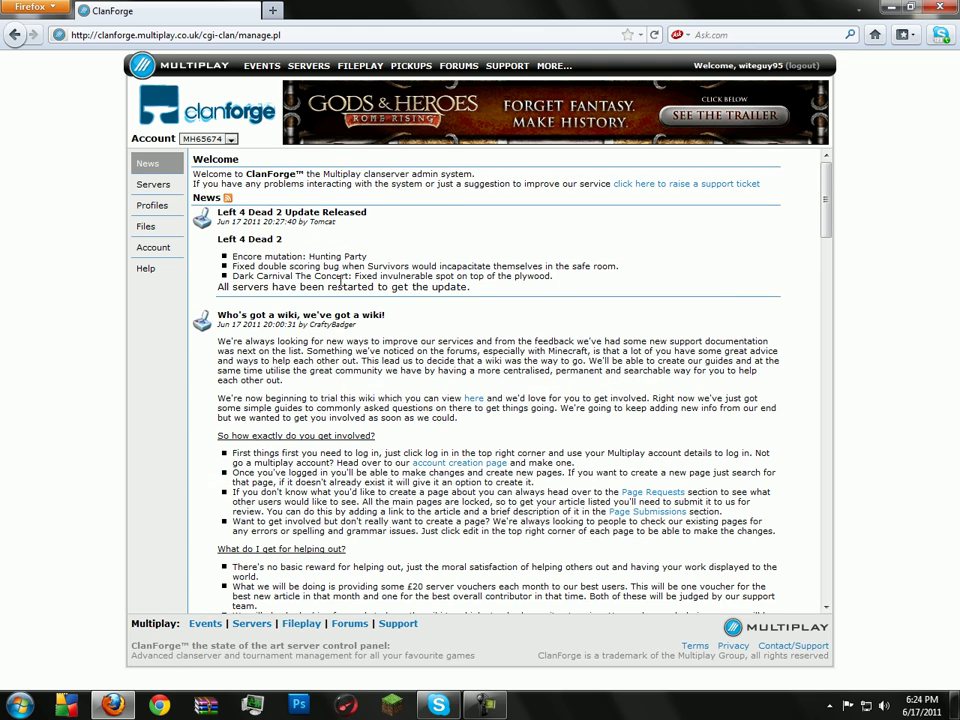
scroll(348, 302, down, 2)
scroll(348, 302, up, 2)
click(150, 185)
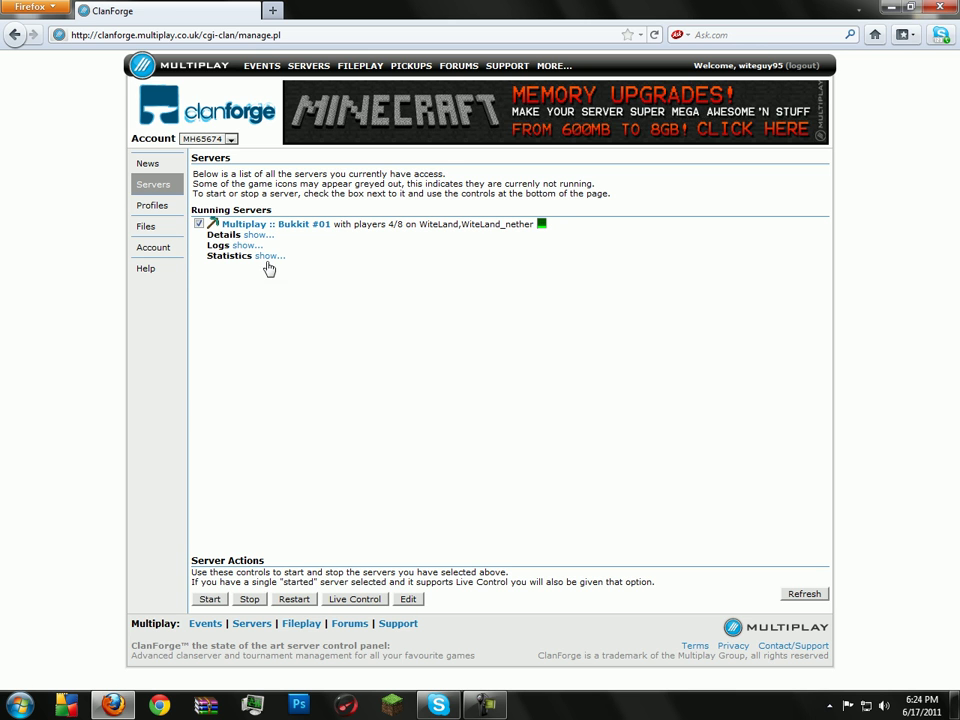
View the profiles section and the list of existing Minecraft profiles, keeping Minecraft Bukkit 1.6.6 selected.
click(168, 207)
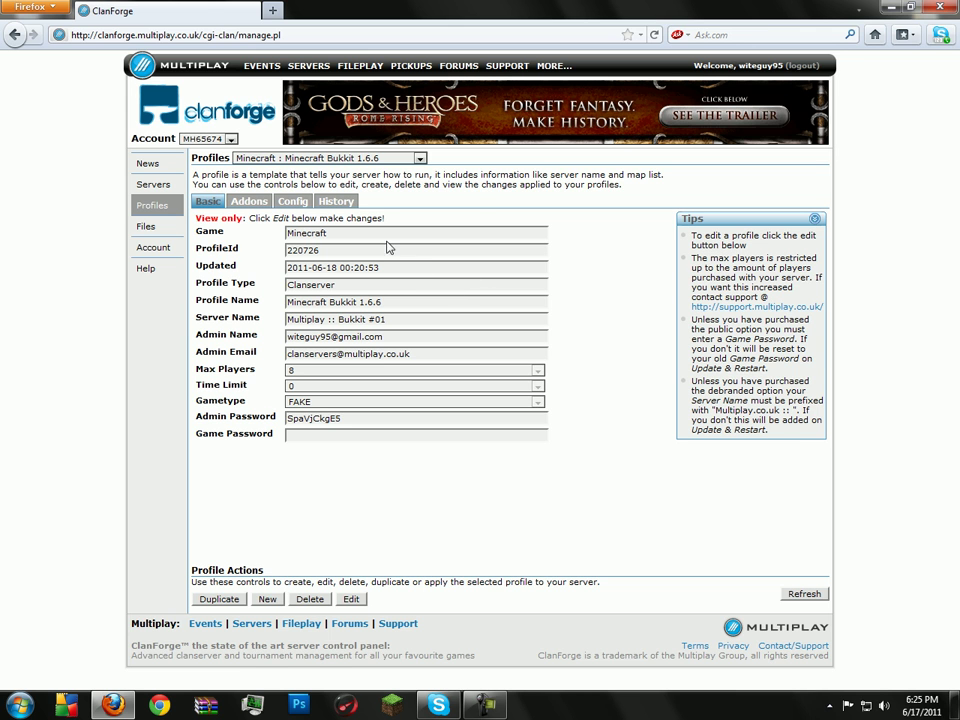
click(300, 158)
click(300, 158)
click(320, 162)
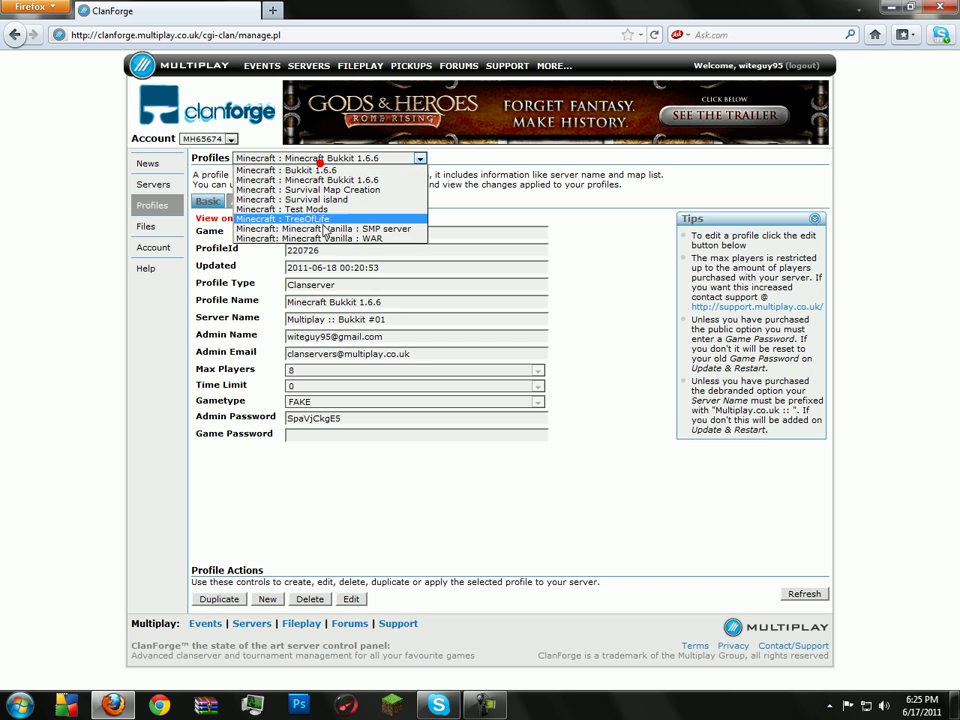
click(316, 157)
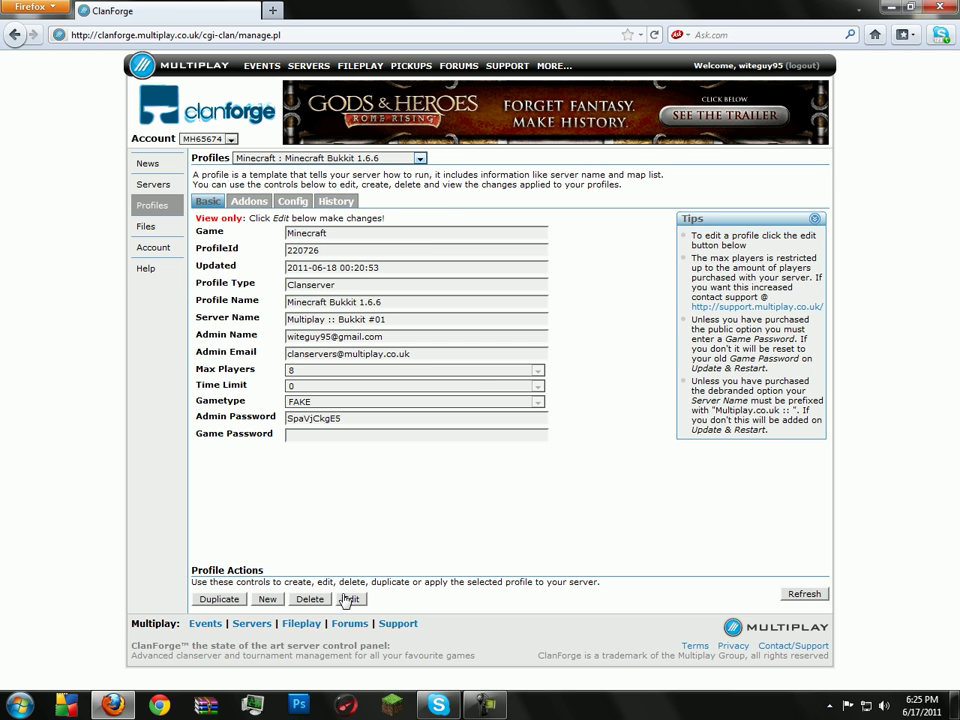
Create a new Minecraft profile named "Youtube TUT" with the mod Minecraft Bukkit (v1.6.6, #860) and the Minecraft Bukkit template.
click(268, 600)
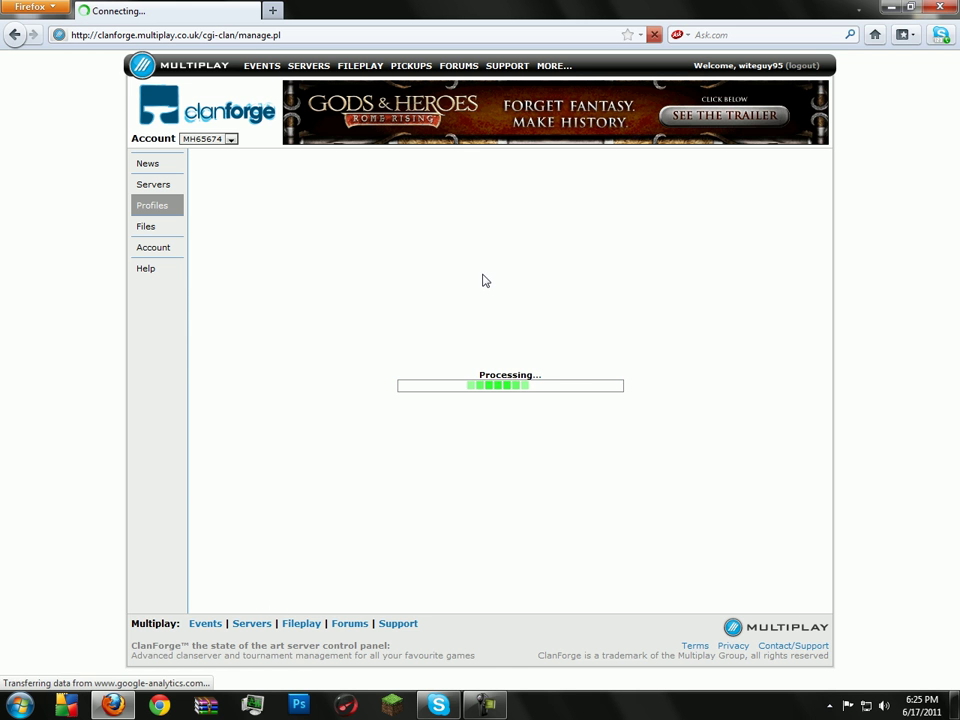
click(406, 219)
click(403, 216)
click(360, 232)
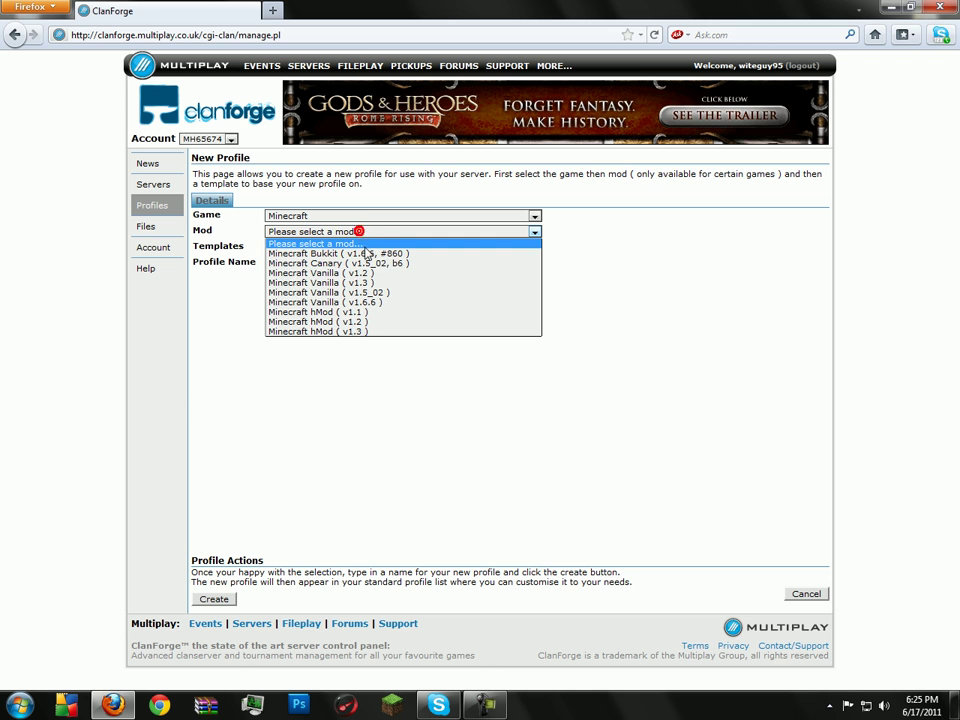
click(365, 253)
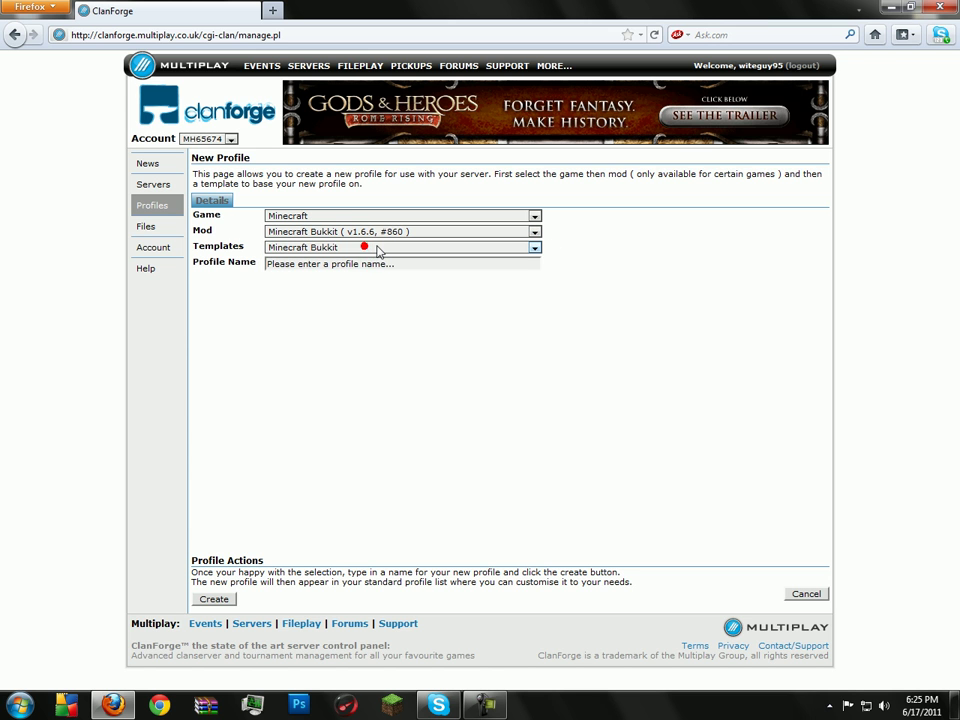
click(364, 245)
click(403, 259)
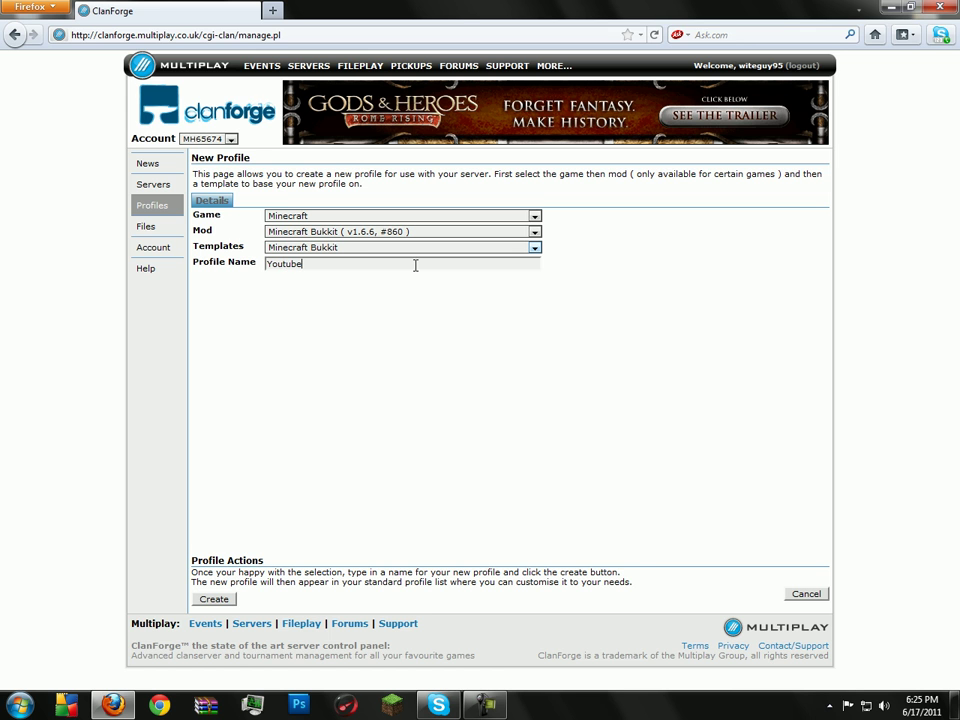
click(212, 598)
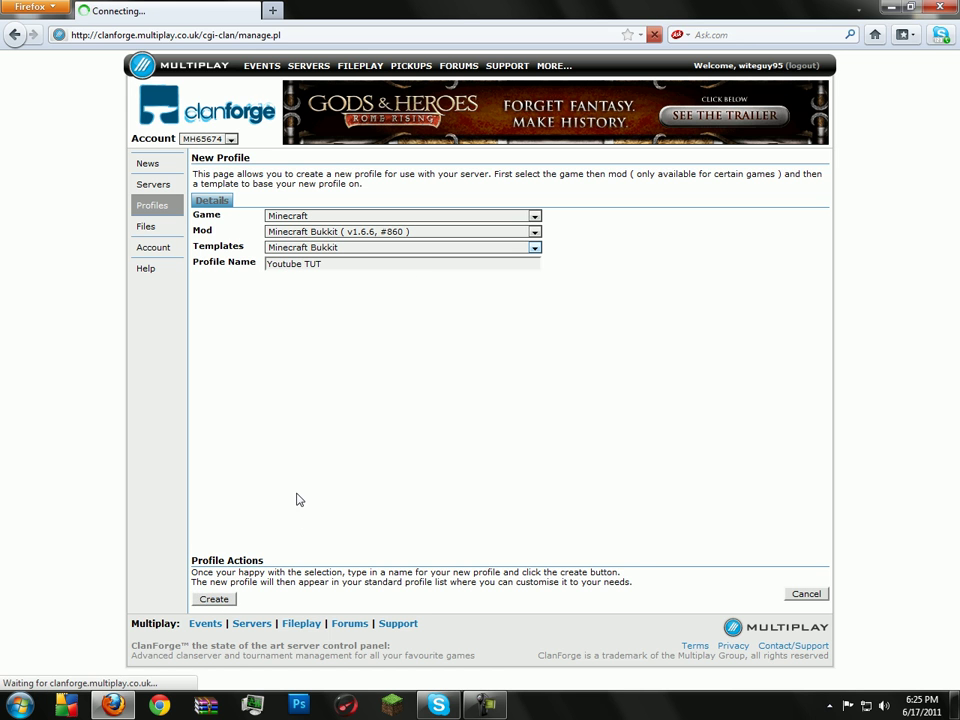
click(506, 430)
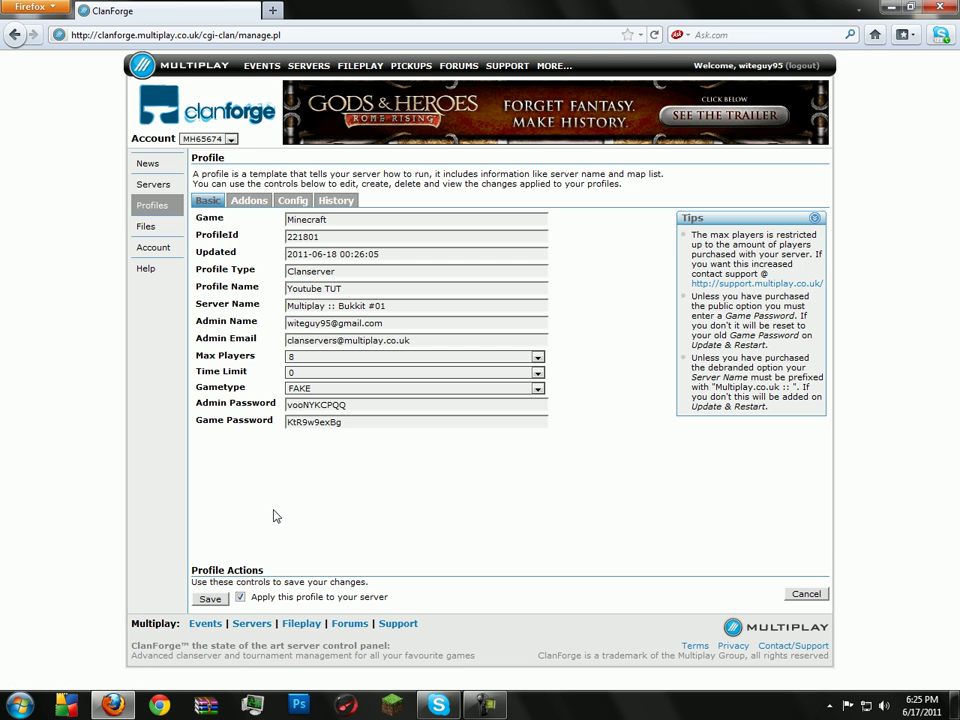
Look over the new profile's addons, config and basic settings, dismissing the Windows color scheme message.
click(244, 201)
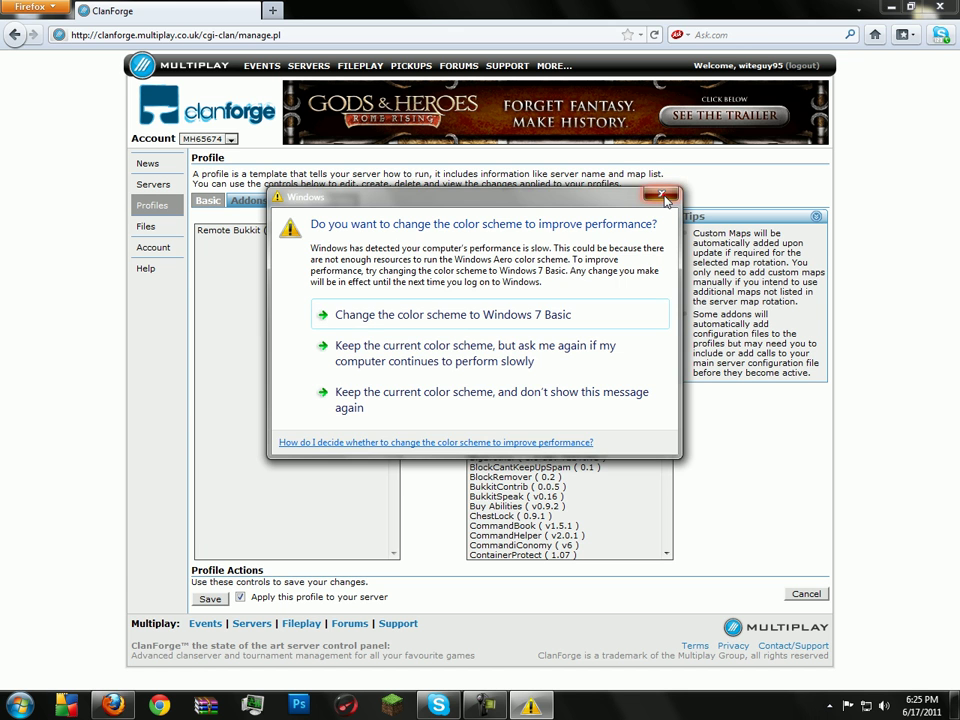
click(662, 194)
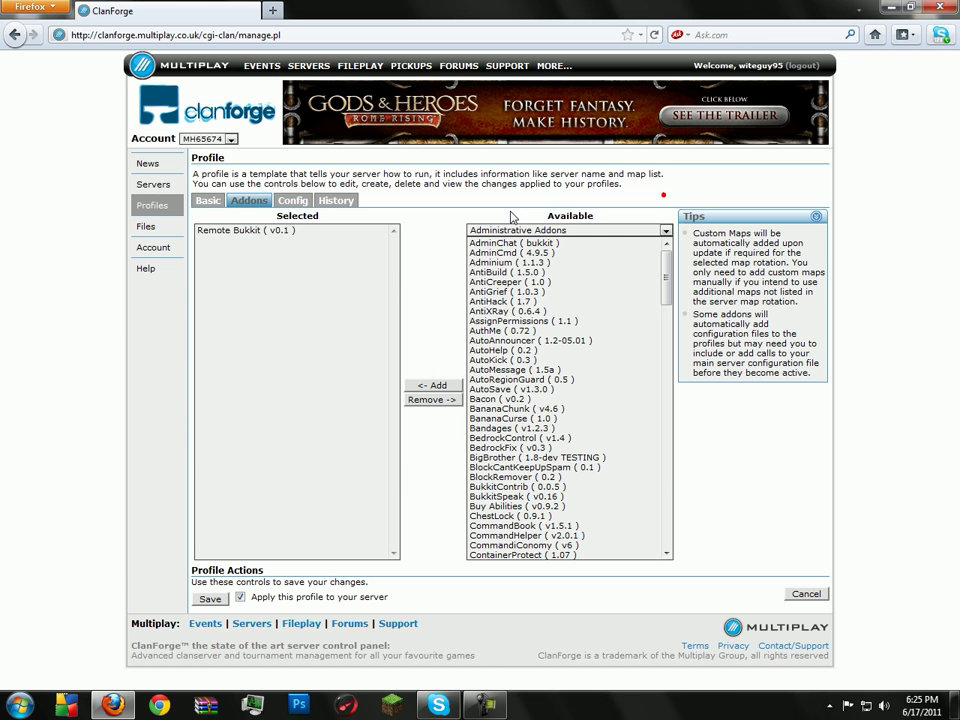
click(279, 199)
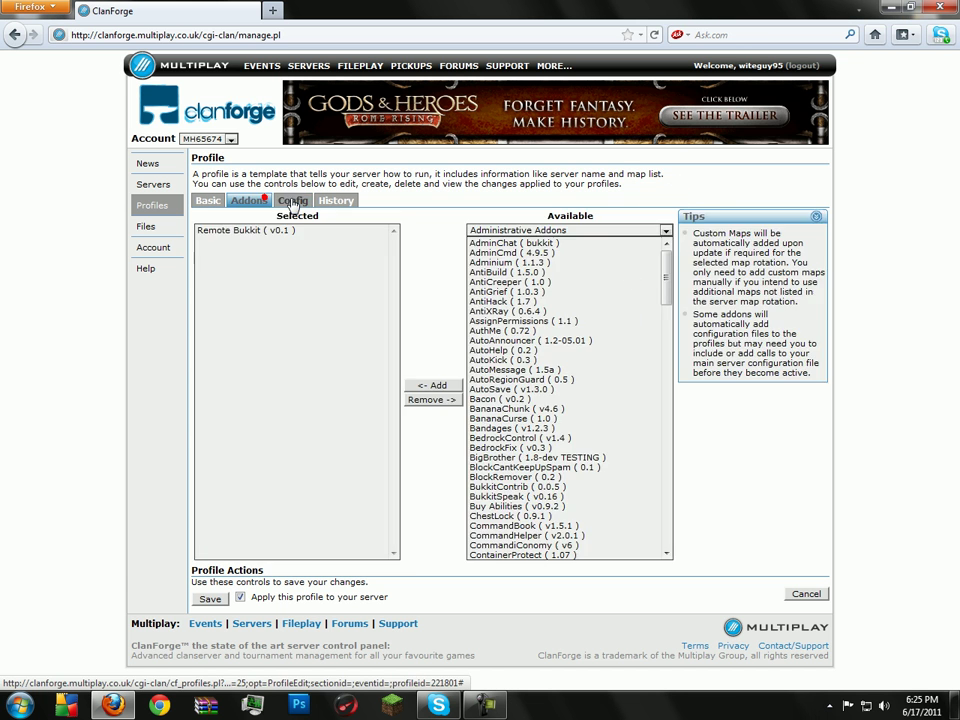
click(296, 200)
click(333, 202)
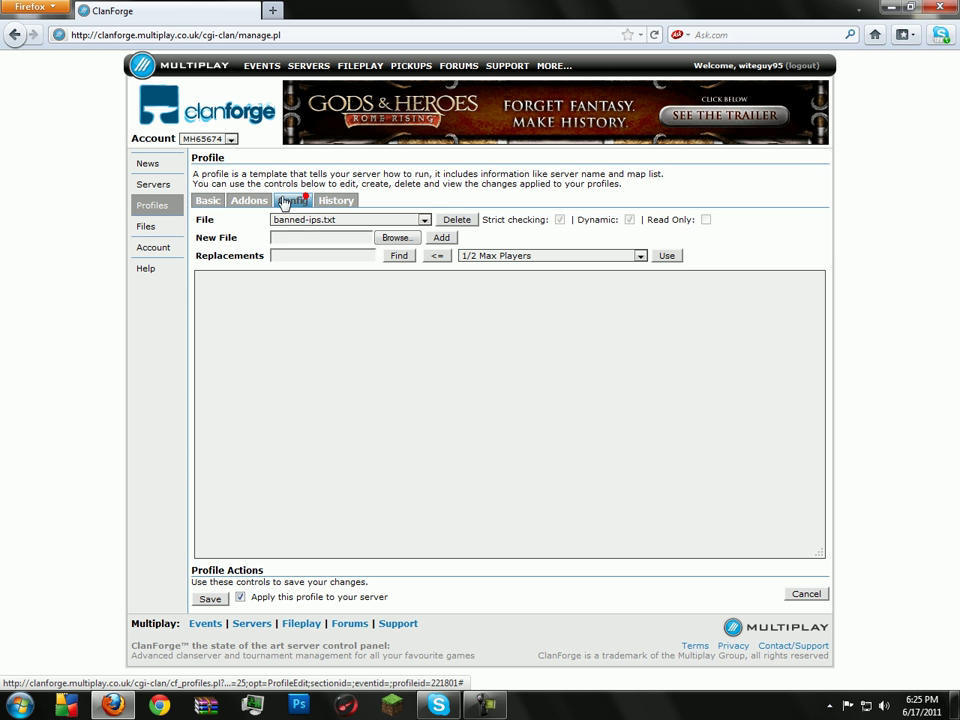
click(205, 200)
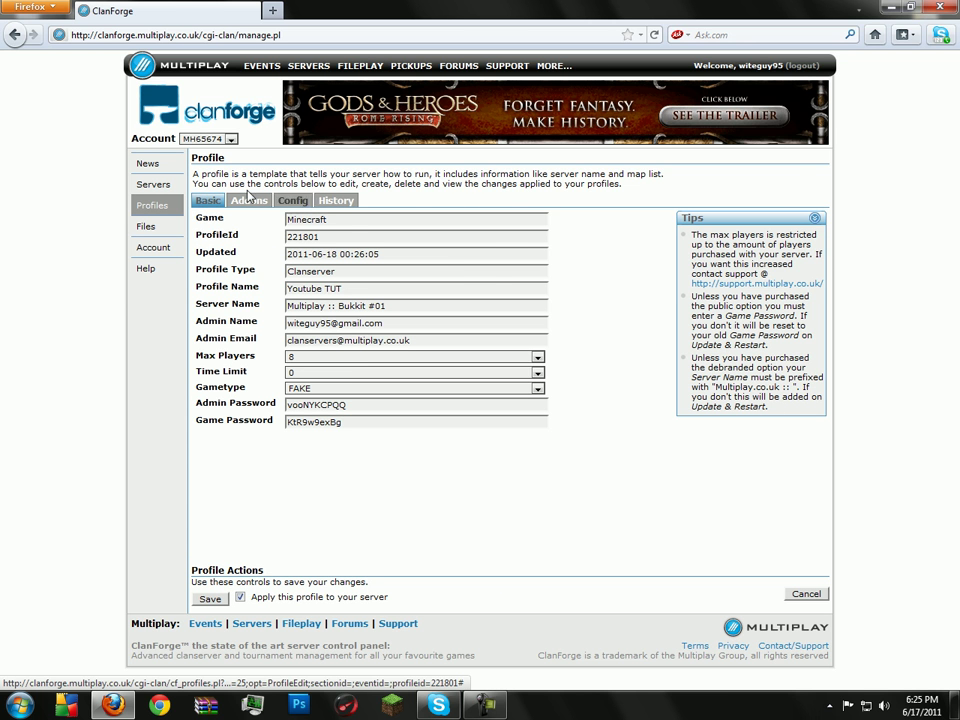
Add the administrative addon Essentials (v2.3.3) to the profile's selected addons.
click(245, 201)
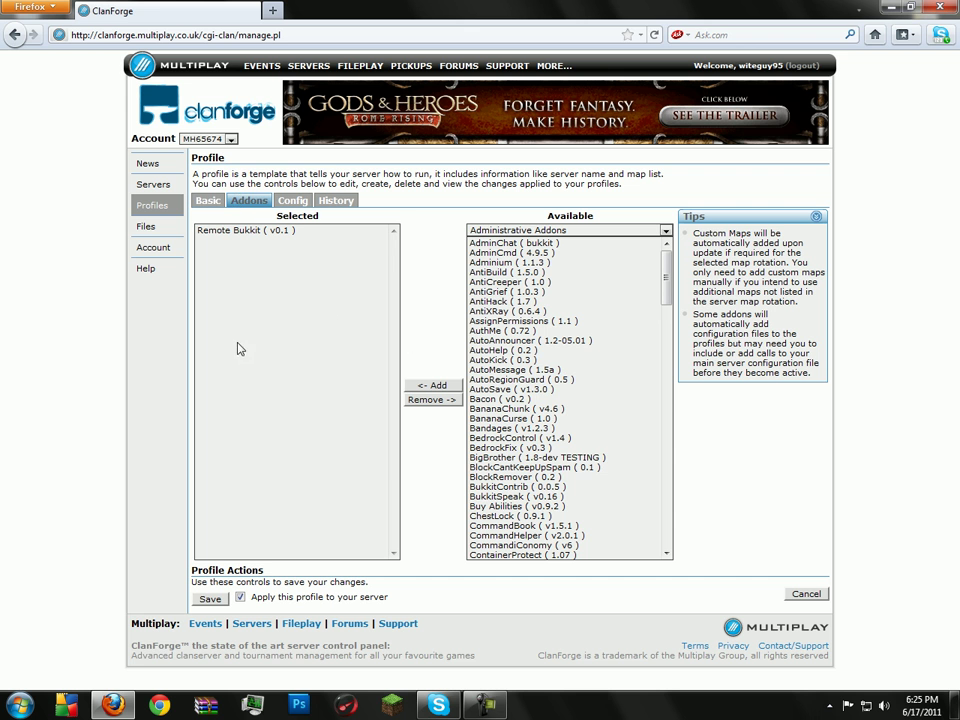
scroll(553, 342, down, 1)
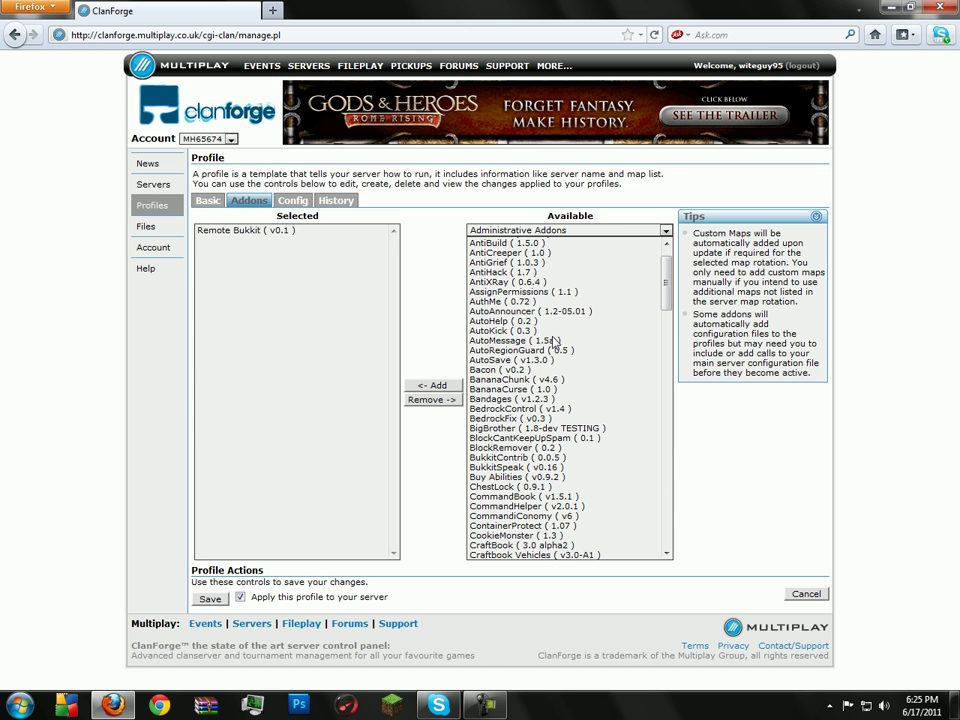
scroll(553, 342, down, 11)
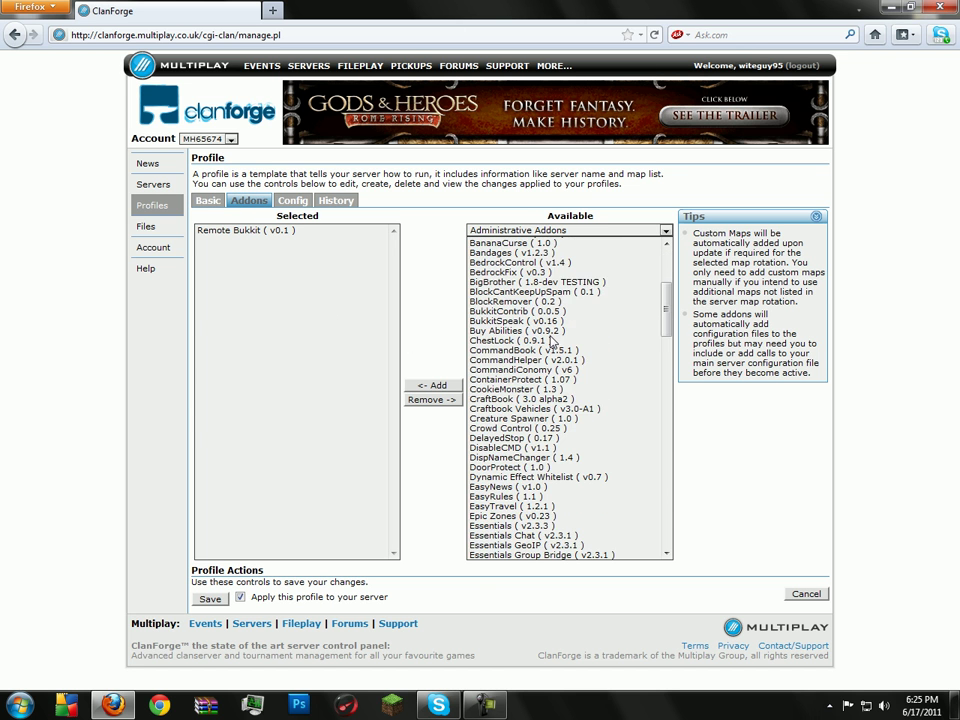
scroll(550, 342, down, 2)
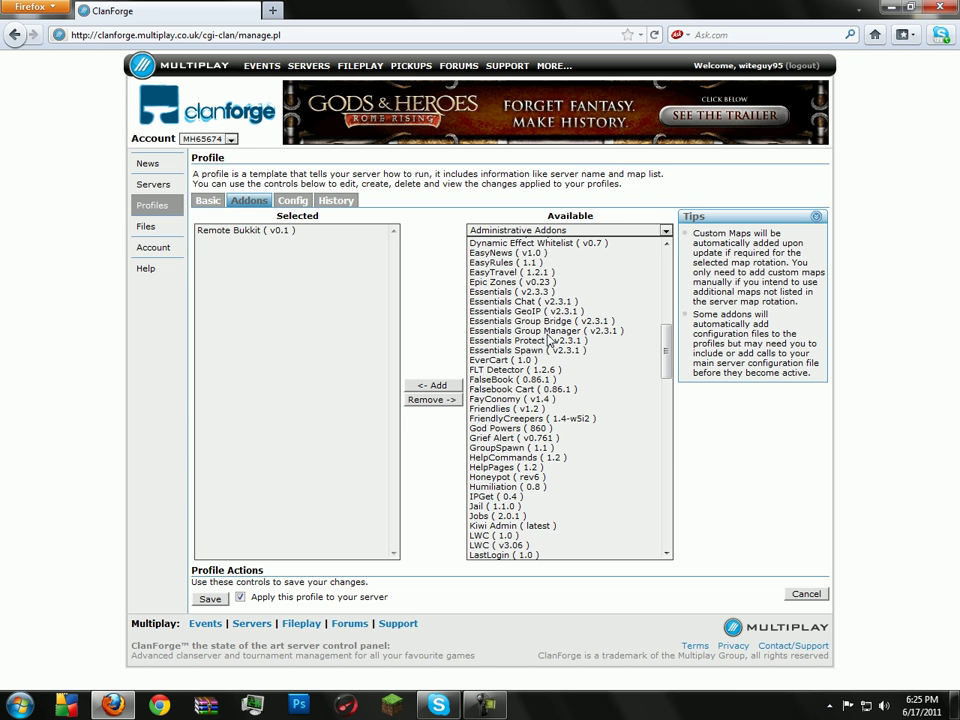
click(507, 292)
click(446, 386)
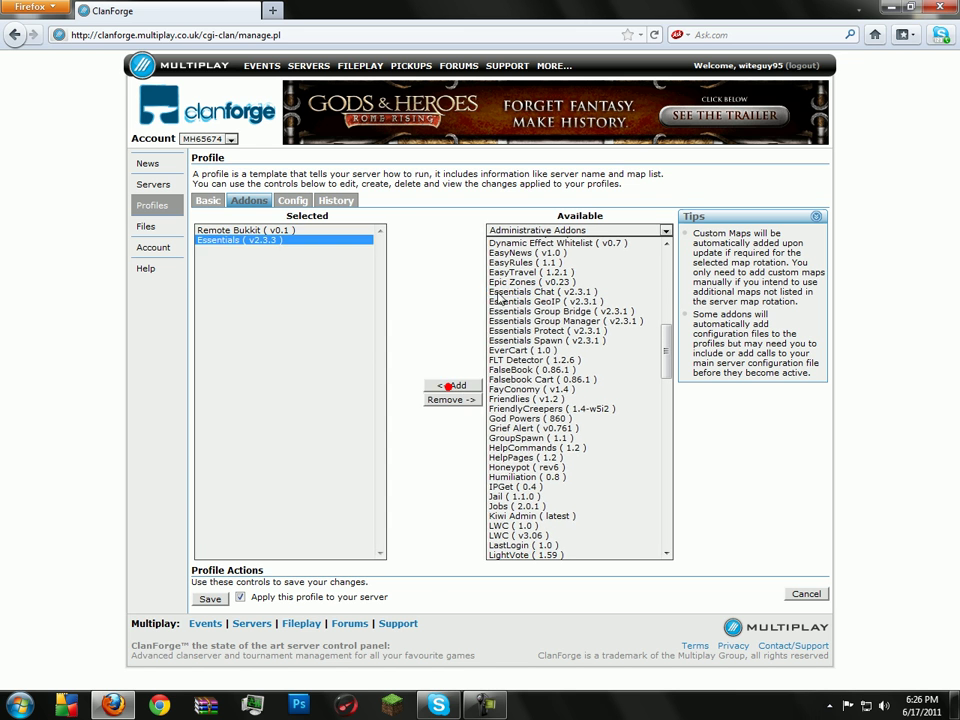
Add the v2.3.1 addons Essentials Chat, Essentials GeoIP, Essentials Protect and Essentials Spawn to the profile.
click(452, 386)
click(518, 287)
click(442, 384)
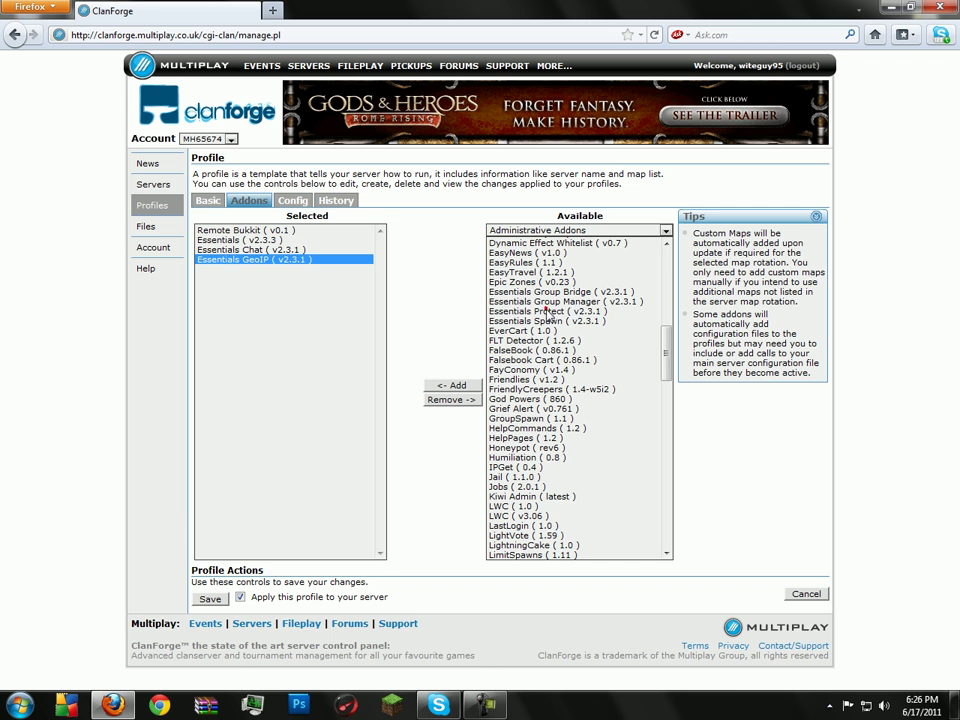
click(552, 311)
click(448, 386)
click(521, 312)
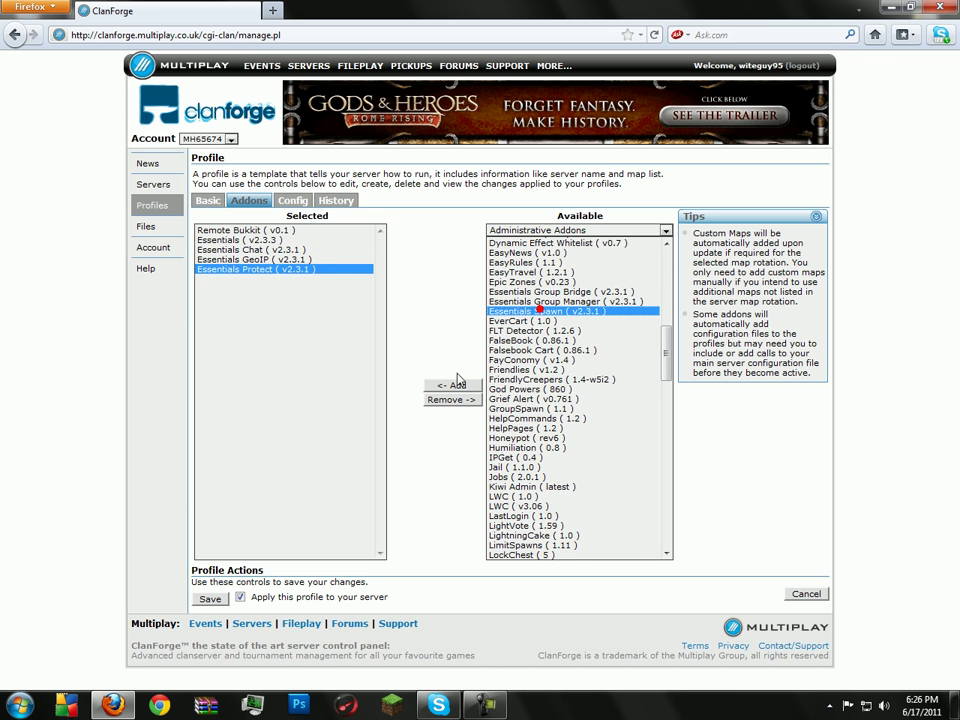
click(452, 386)
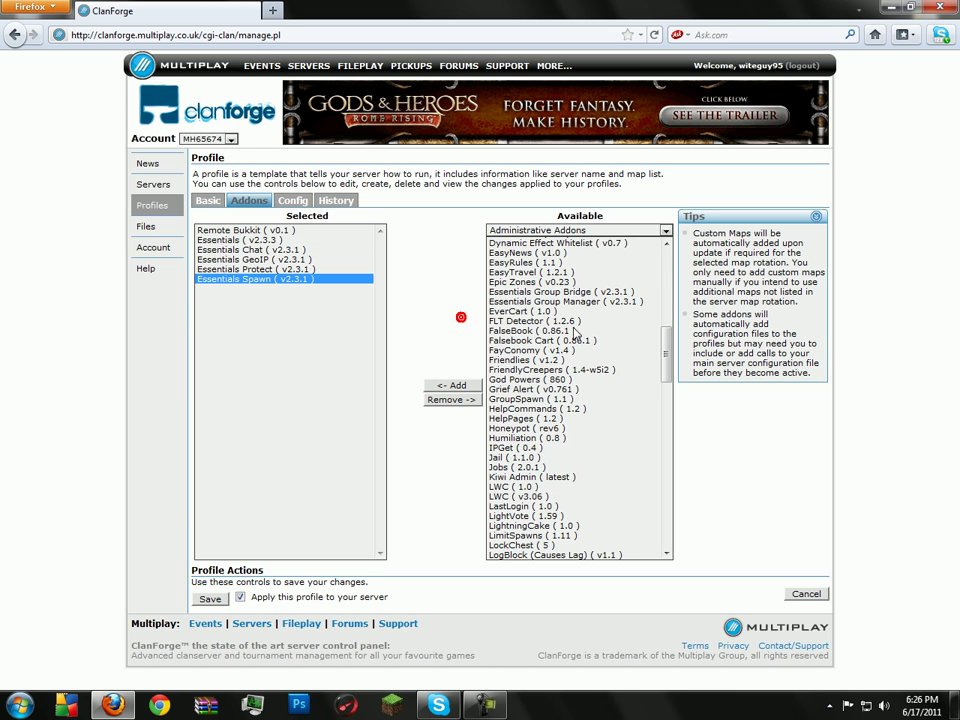
Add the administrative addon Permissions (v3.0a+MP) to the profile.
drag(664, 353, 664, 455)
click(532, 325)
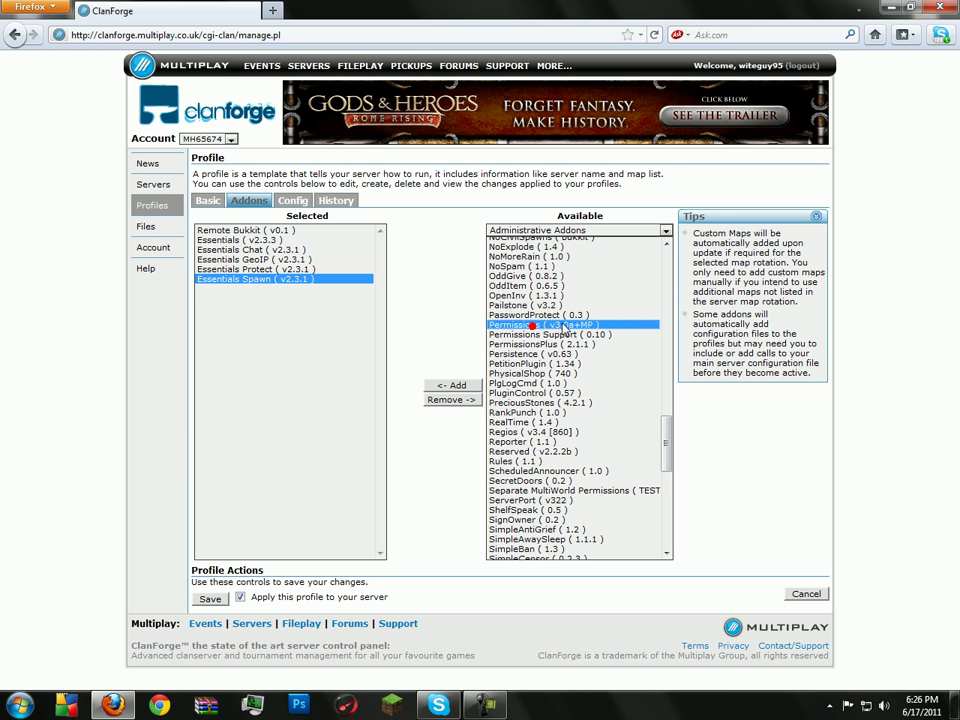
click(456, 385)
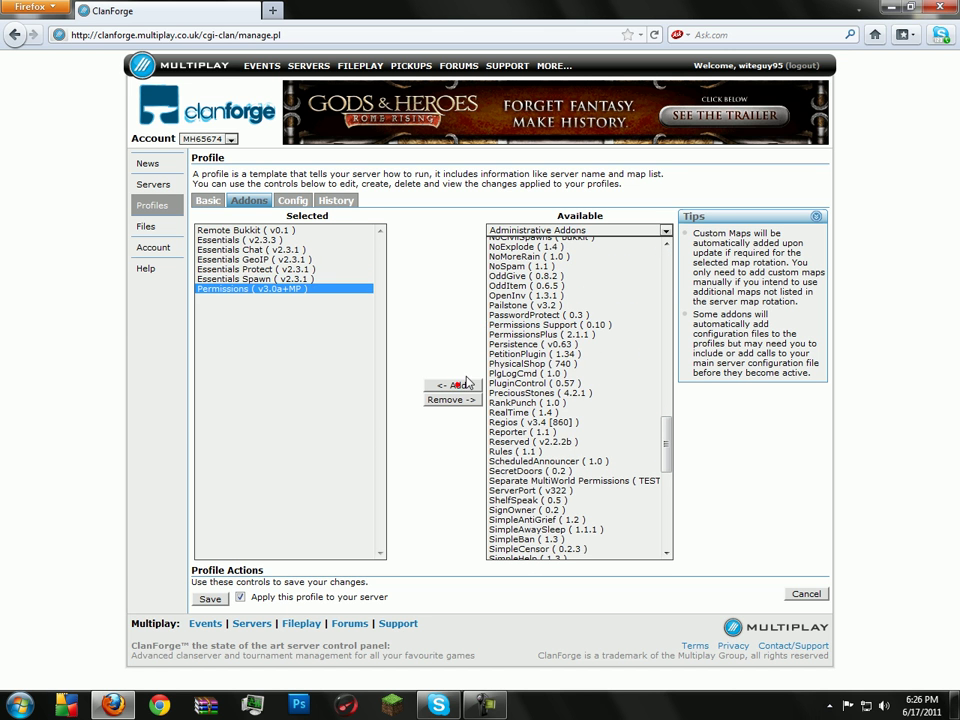
Add Lockette (Chest Security) (1.3.8) from the Restricting Addons category to the profile.
click(578, 233)
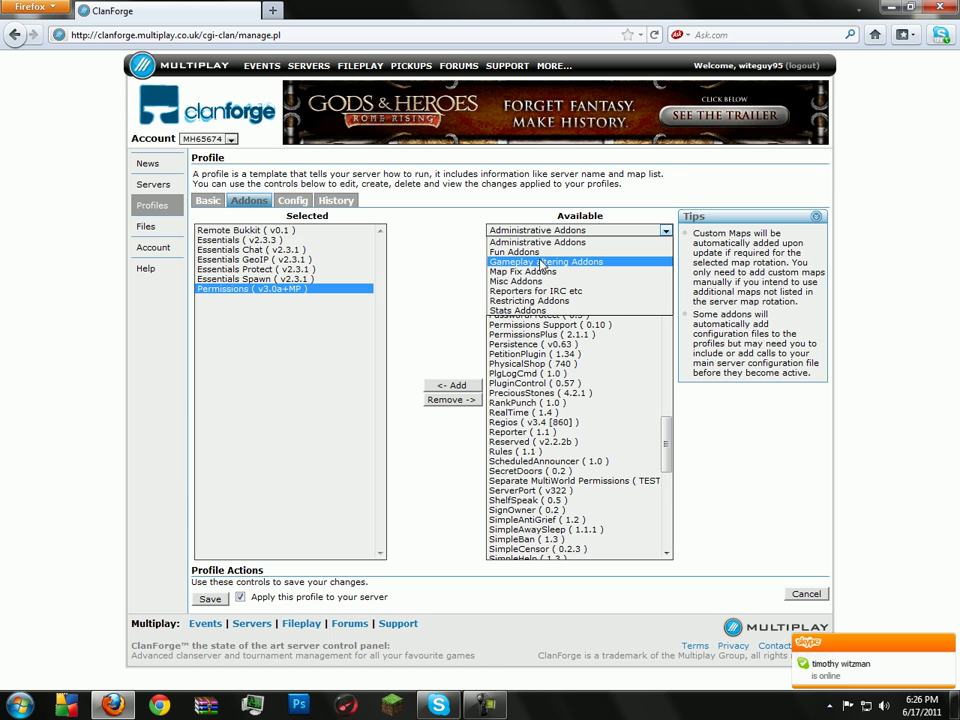
click(540, 300)
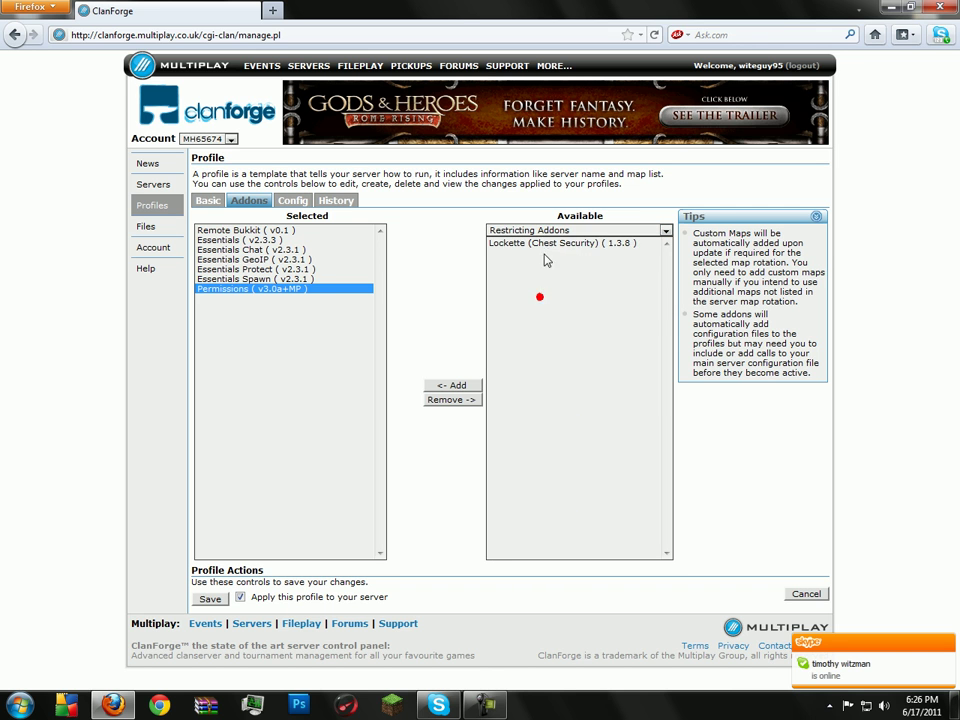
click(543, 243)
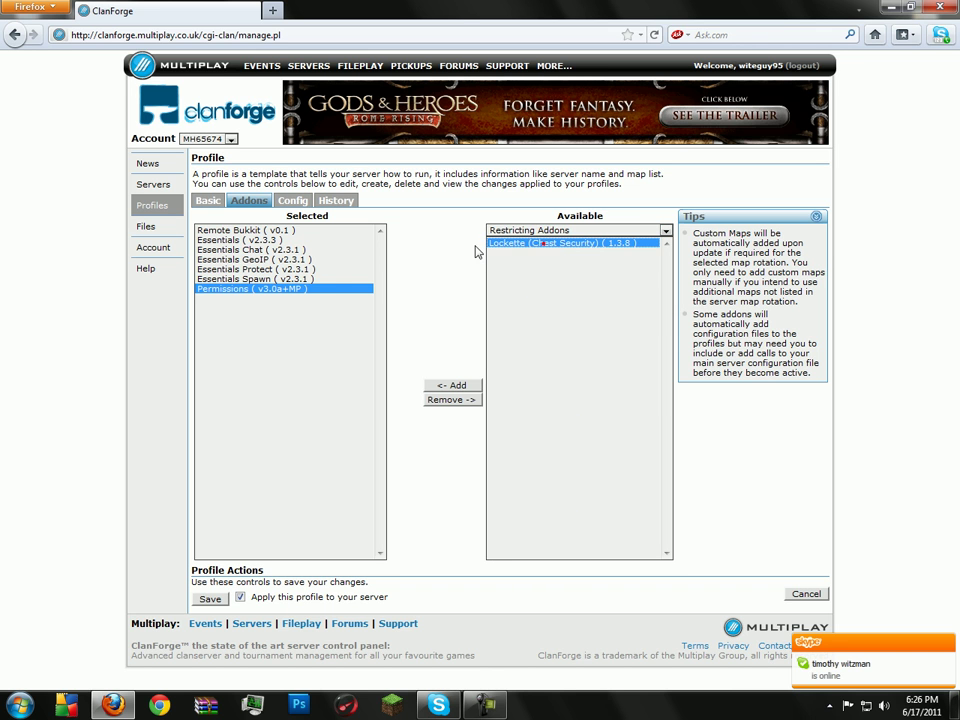
click(467, 386)
Return to the Administrative Addons category and look through its remaining available addons.
click(600, 231)
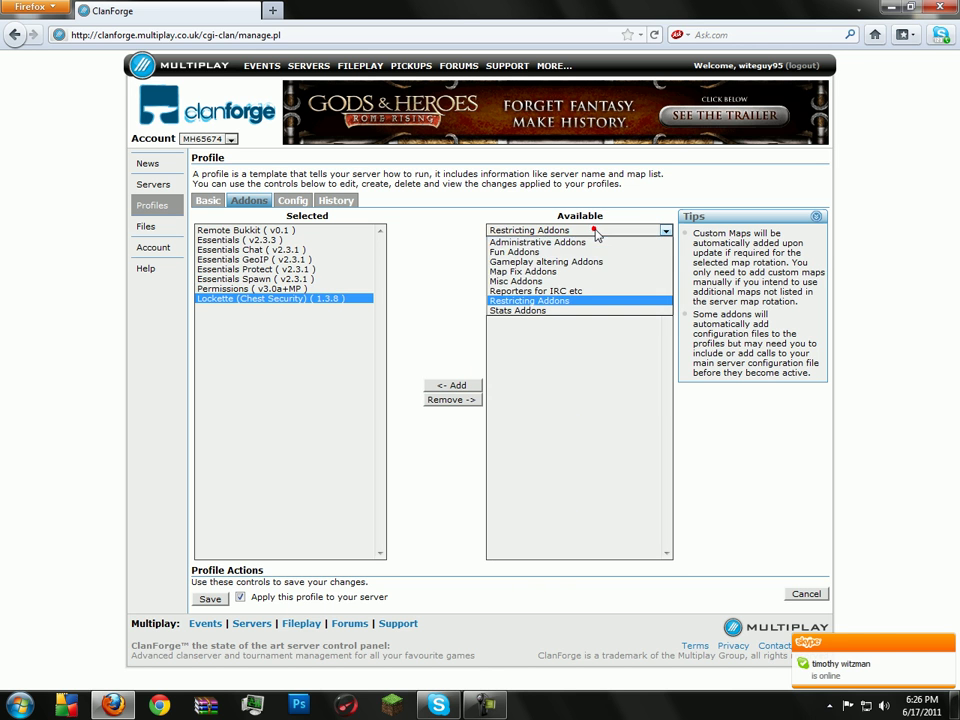
click(579, 243)
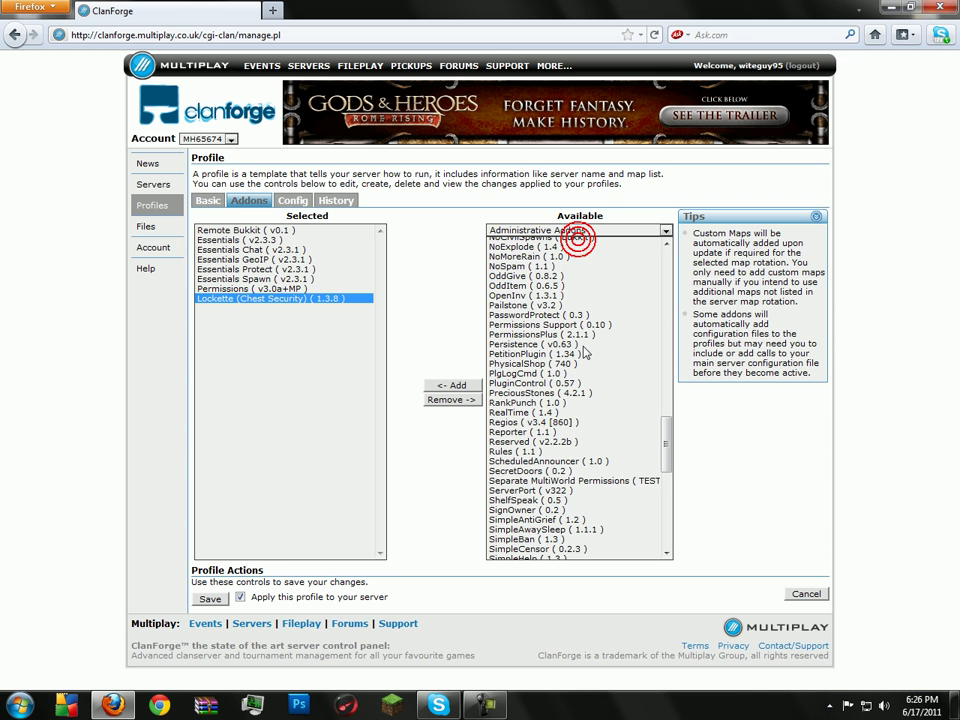
scroll(590, 370, up, 15)
scroll(591, 369, up, 5)
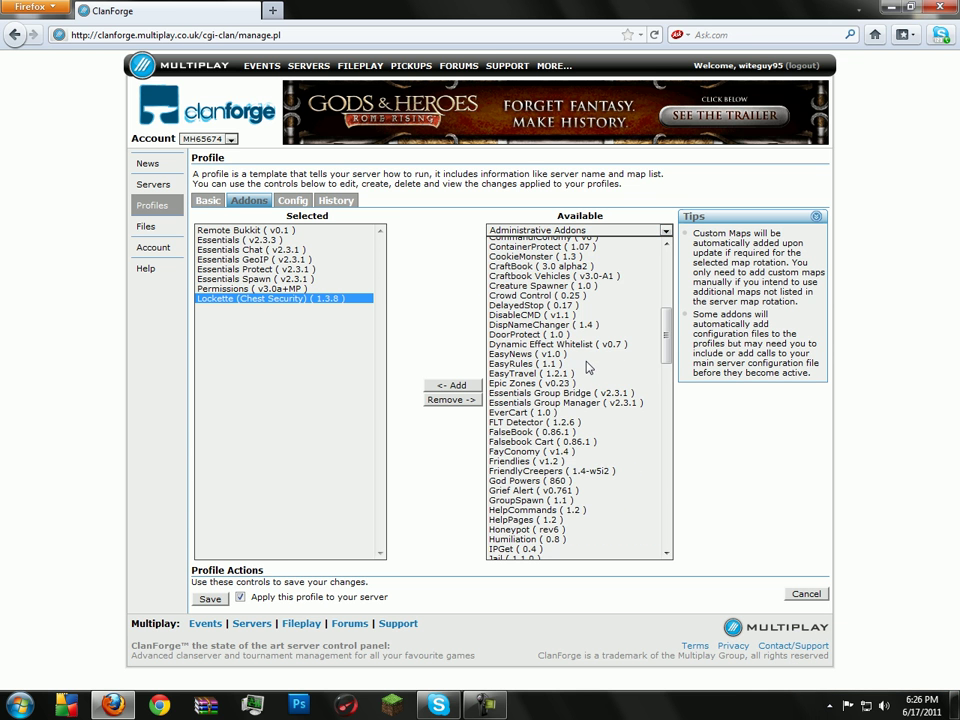
scroll(590, 368, up, 4)
scroll(550, 340, up, 5)
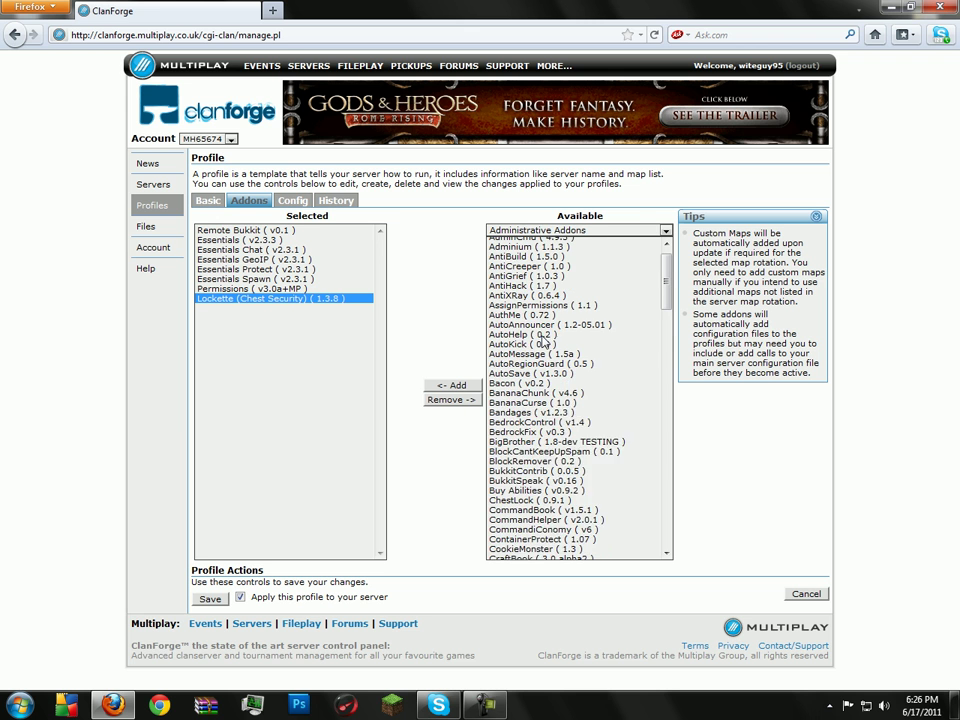
Check the profile's list of config files and save the profile with its added addons.
click(295, 201)
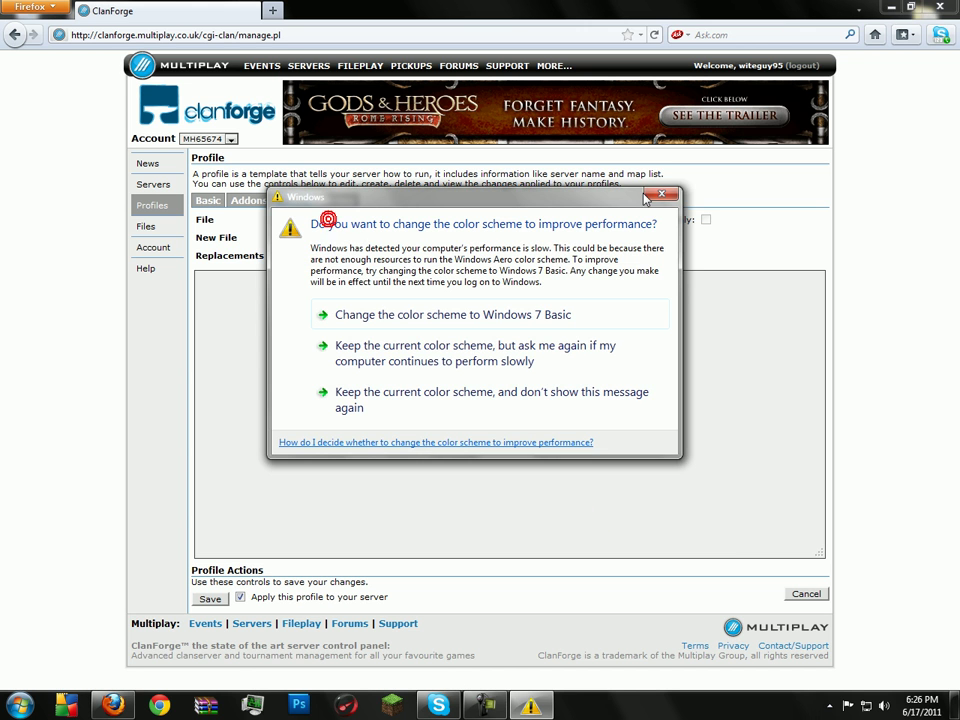
click(325, 223)
click(341, 222)
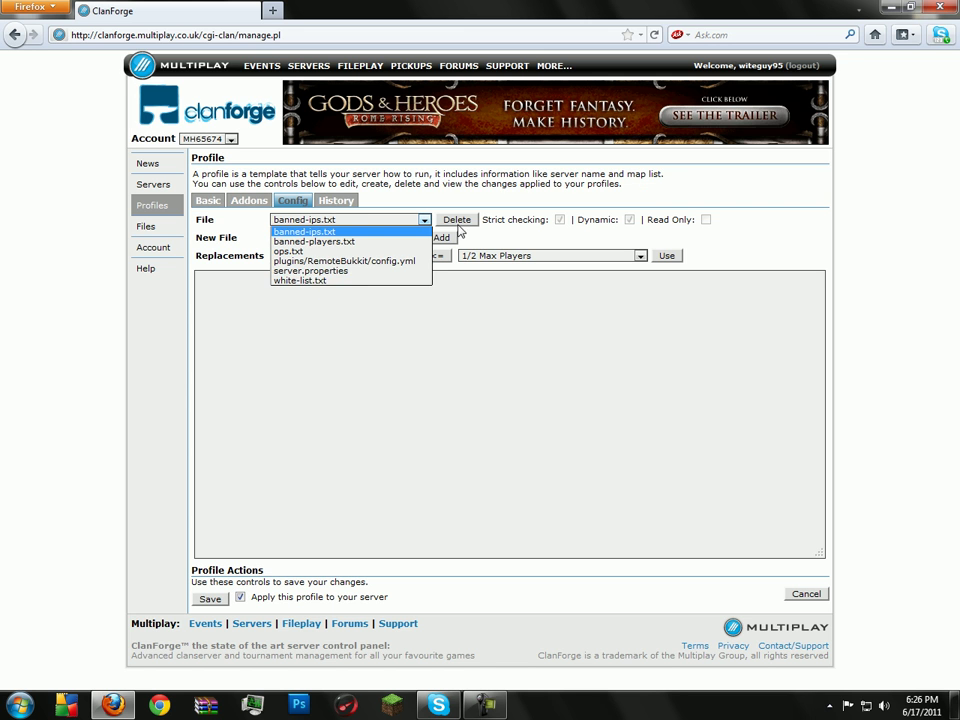
click(466, 362)
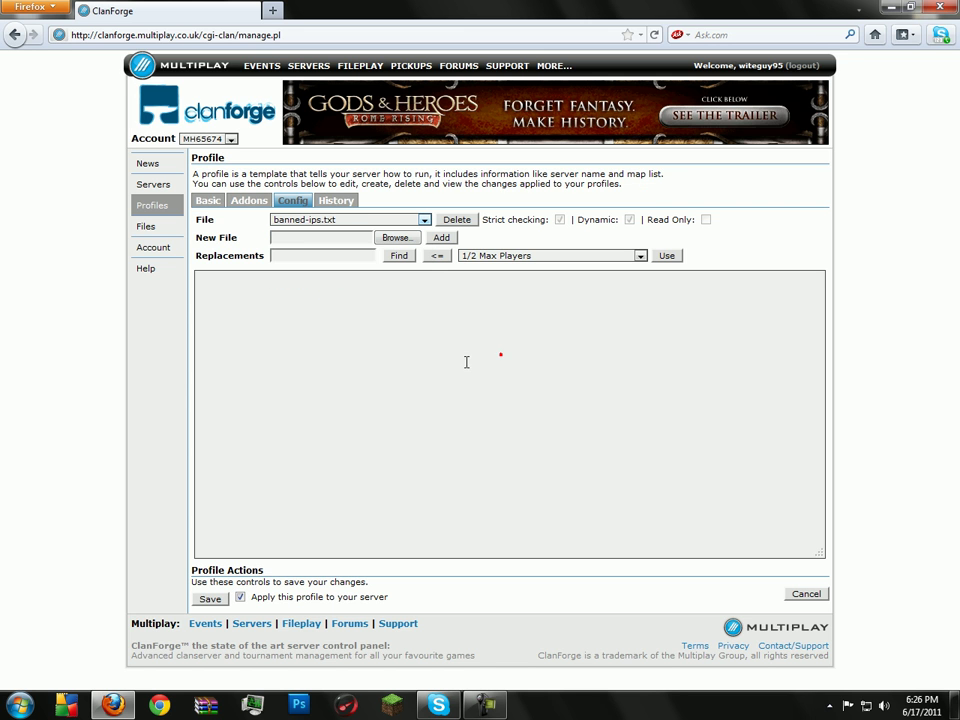
click(210, 598)
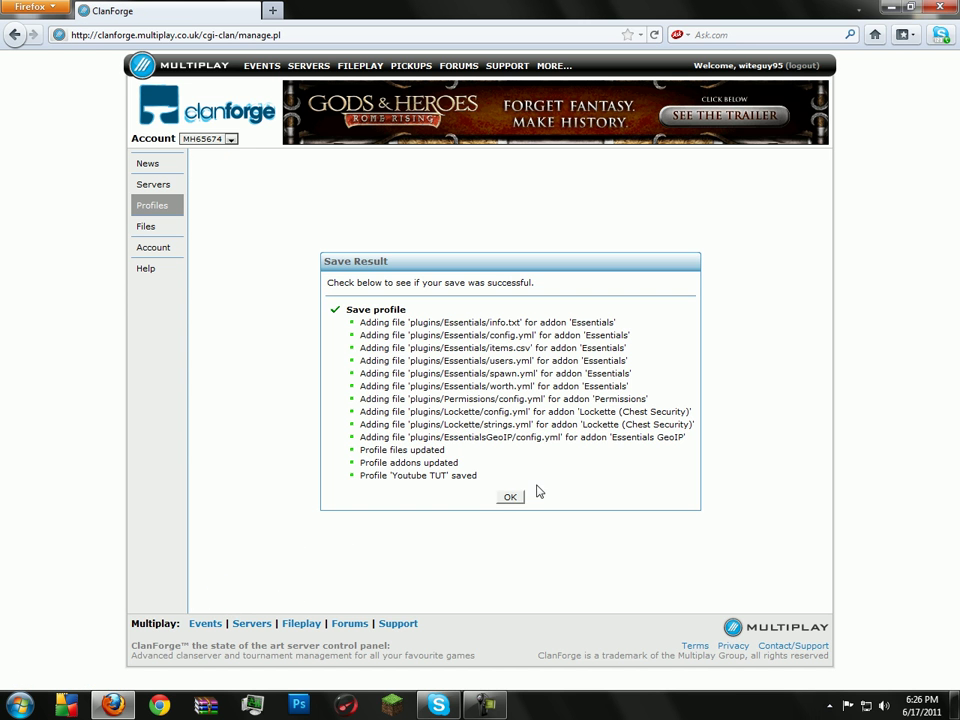
click(511, 498)
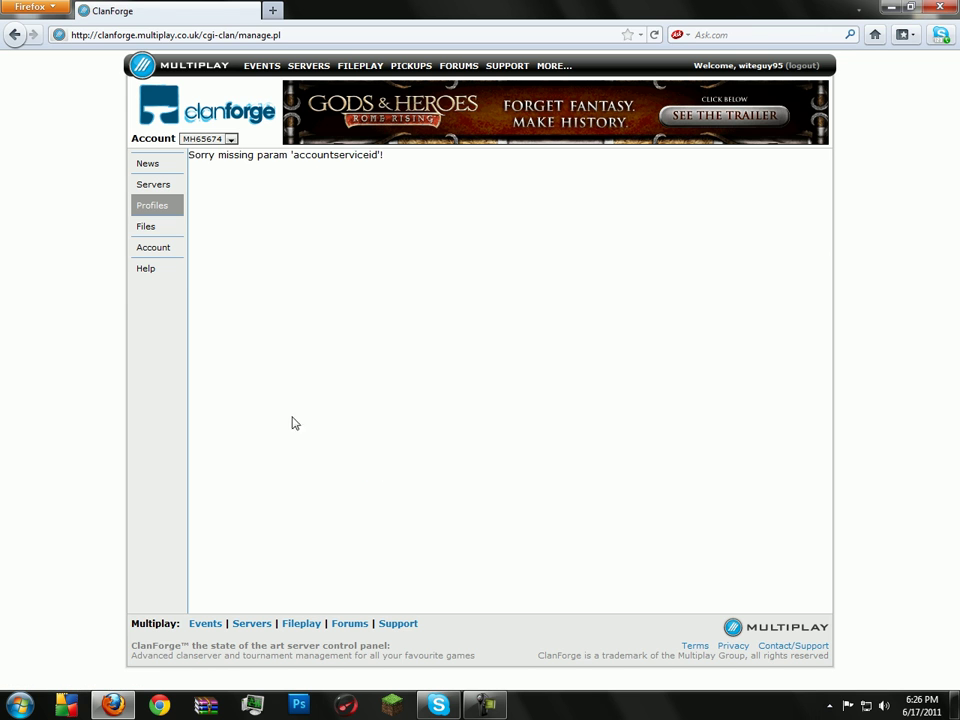
Open the Youtube TUT profile for editing and view its plugins/Permissions/config.yml file.
click(145, 190)
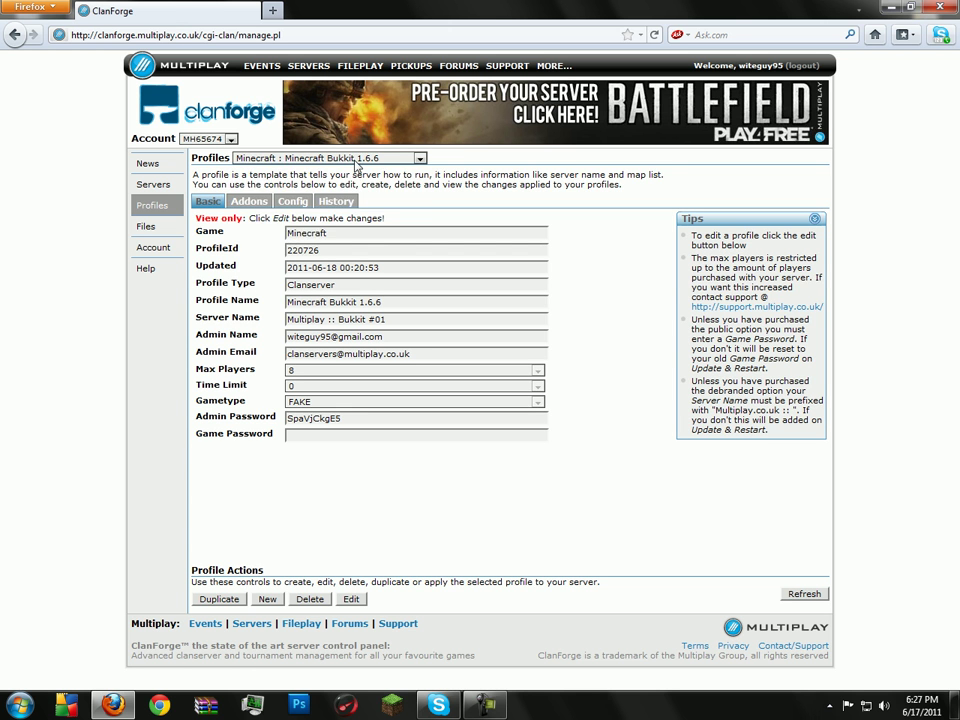
click(356, 160)
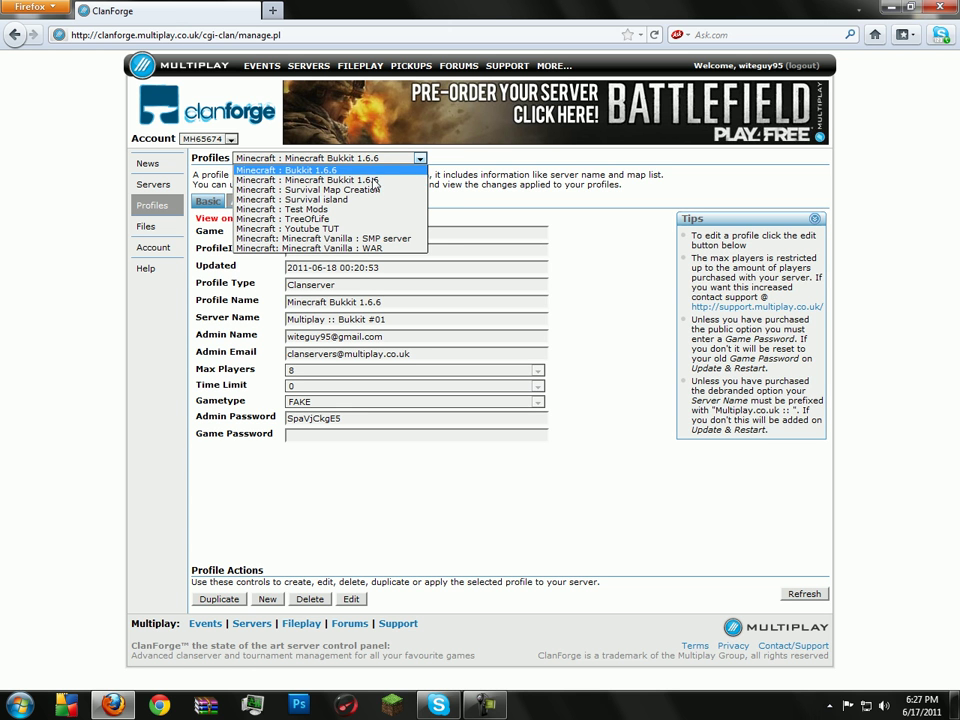
click(359, 231)
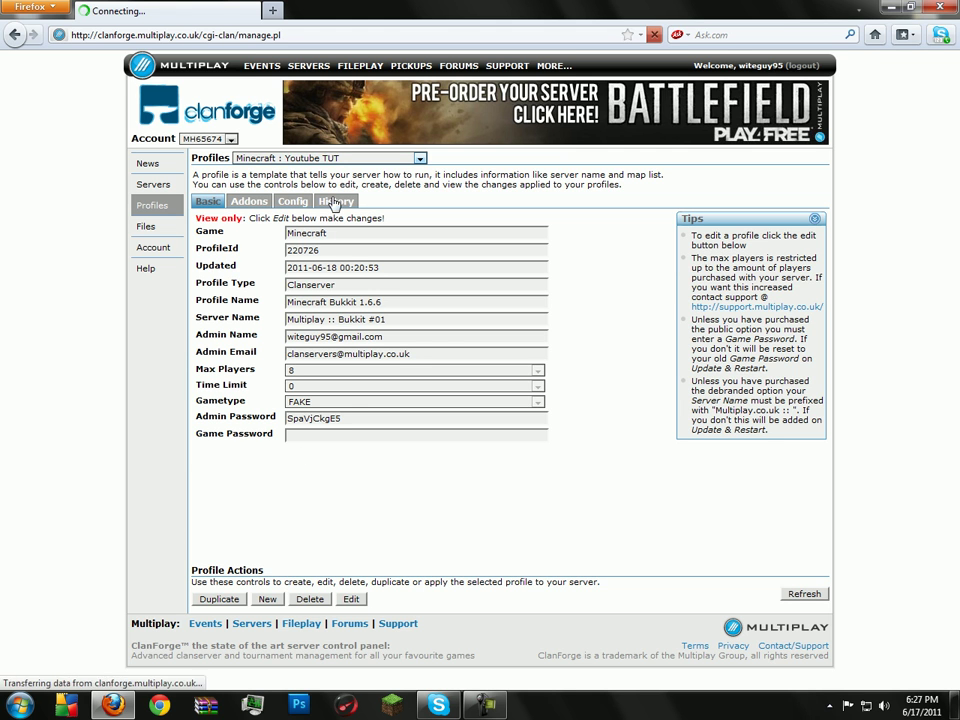
click(350, 600)
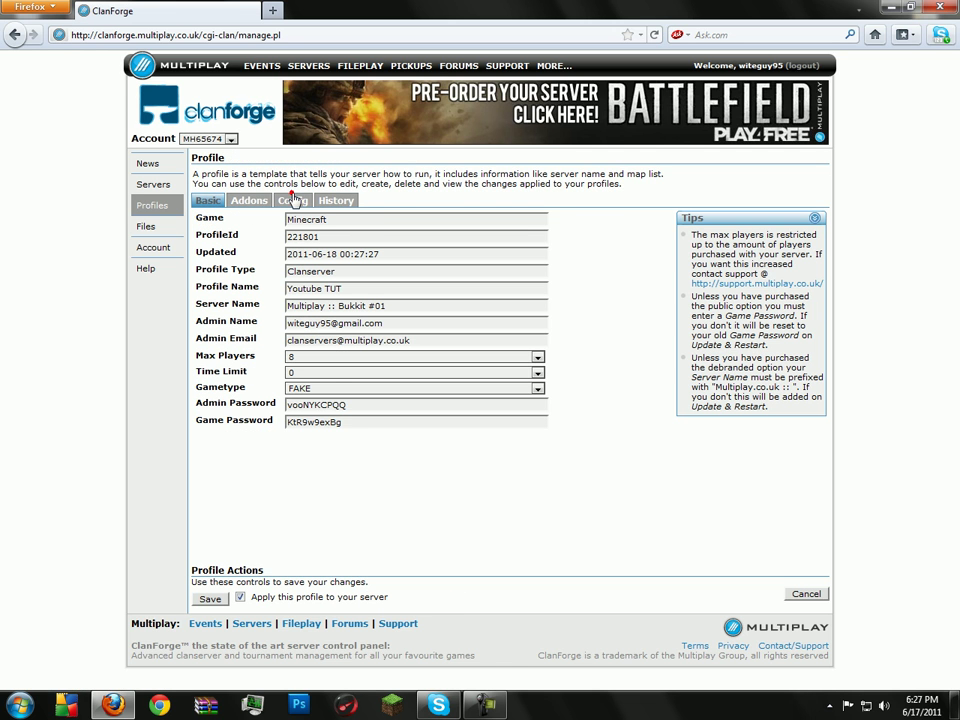
click(292, 199)
click(329, 221)
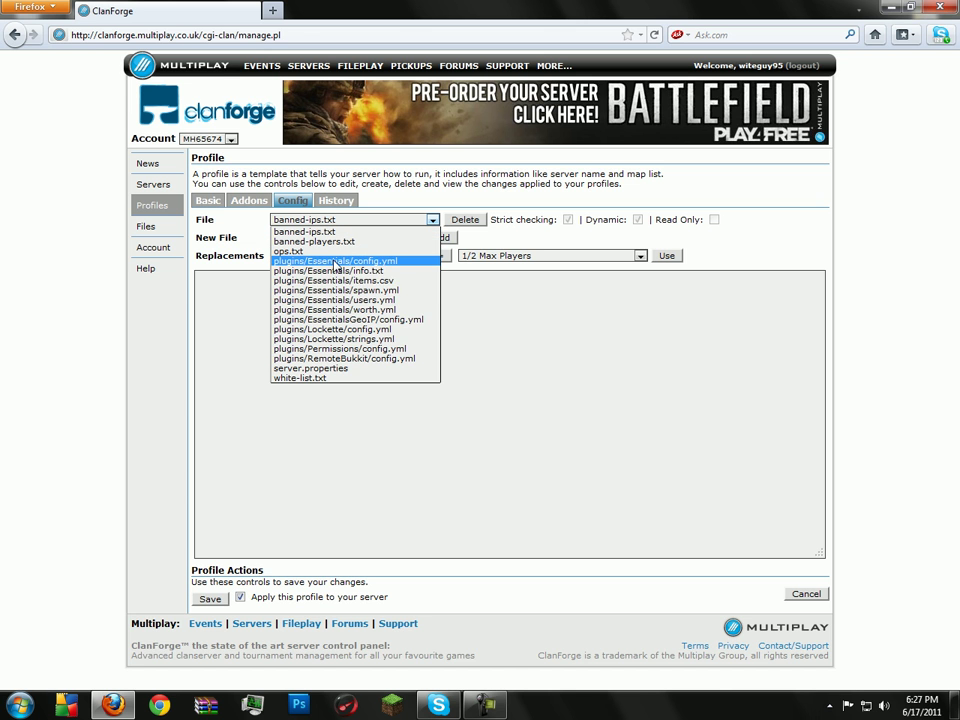
click(360, 349)
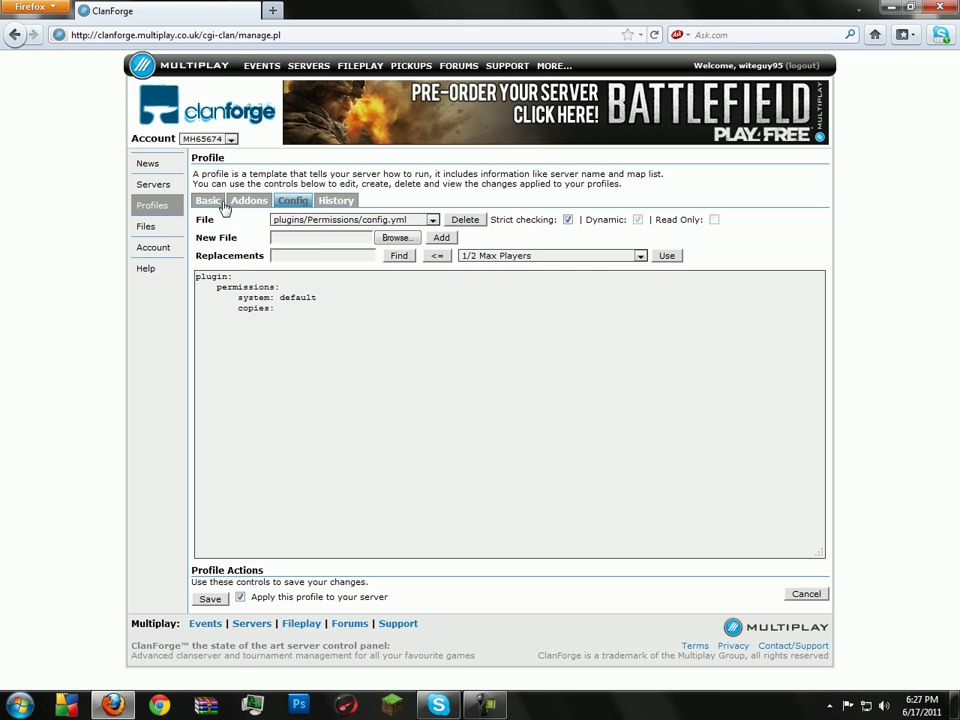
Copy the Permissions config of the Minecraft Bukkit 1.6.6 profile from the groups section through the first user's entry.
click(153, 207)
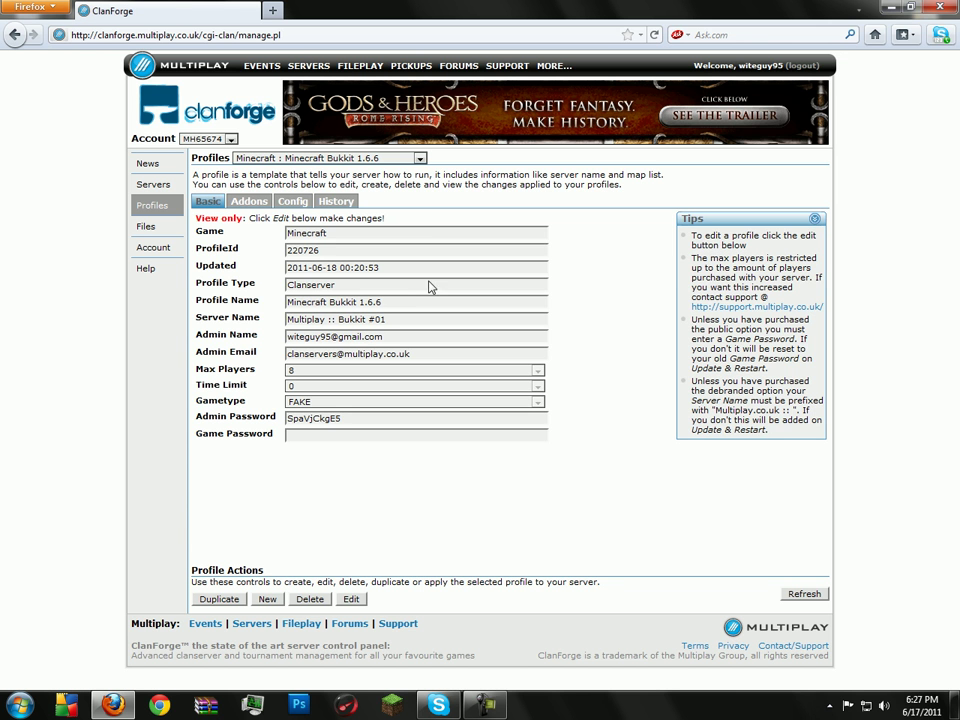
click(295, 204)
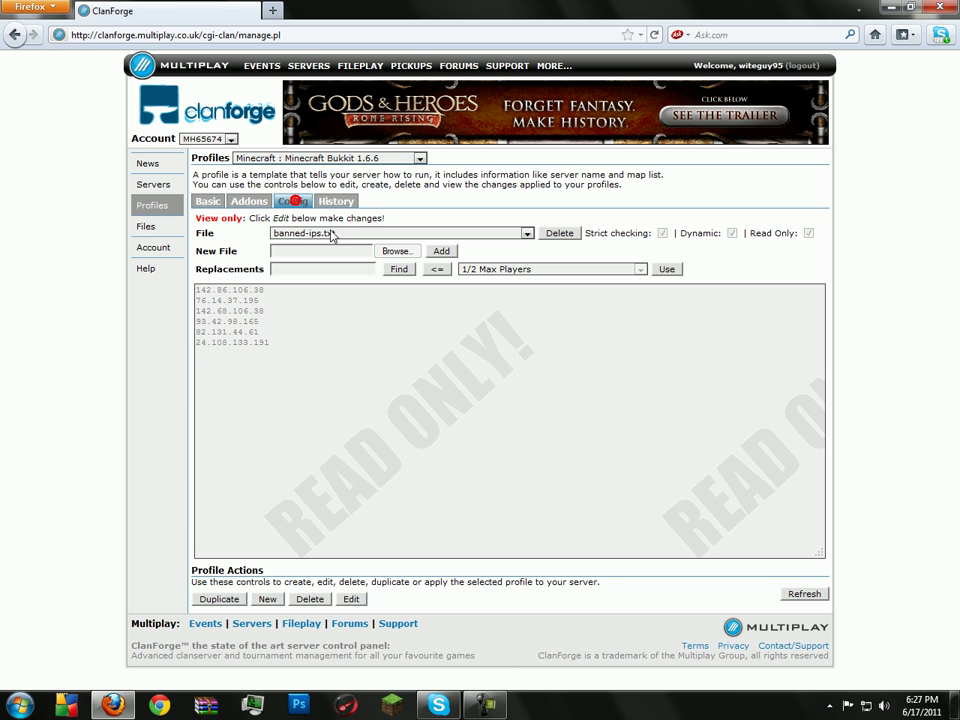
click(330, 232)
scroll(361, 392, down, 1)
scroll(361, 392, down, 3)
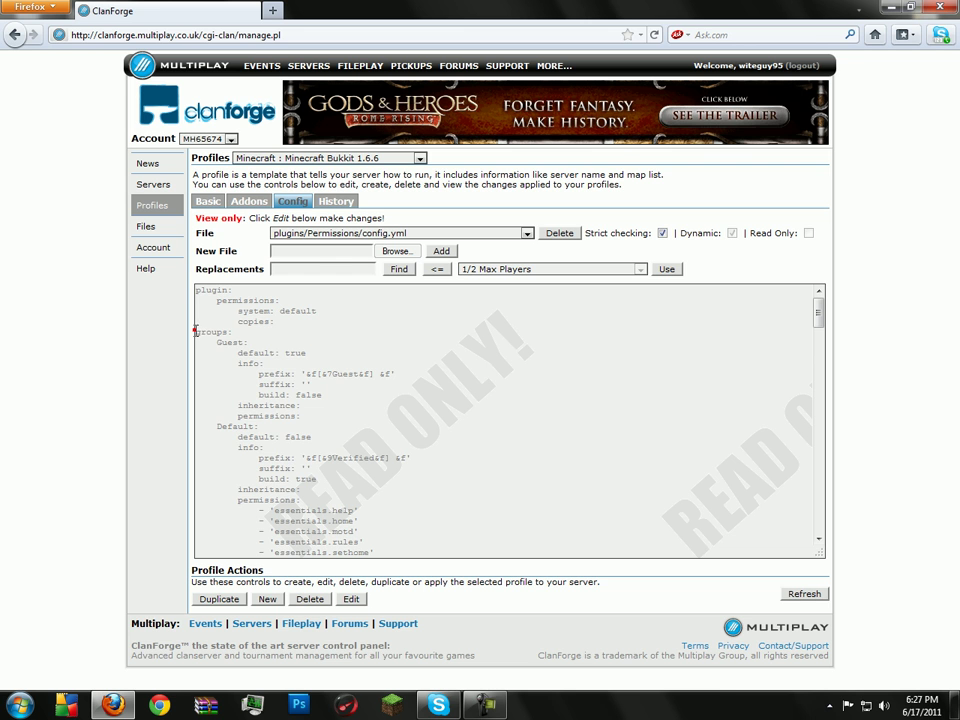
drag(196, 331, 394, 511)
scroll(420, 529, down, 7)
scroll(420, 527, down, 10)
scroll(408, 527, down, 5)
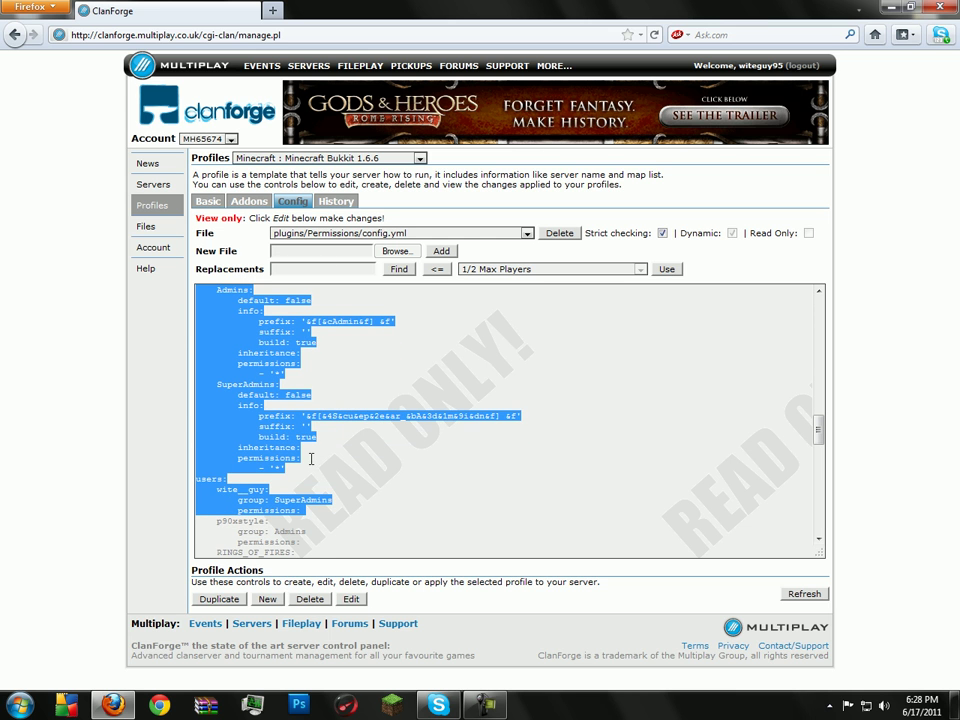
Edit the Youtube TUT profile and paste the copied groups and user entry at the end of plugins/Permissions/config.yml.
click(348, 158)
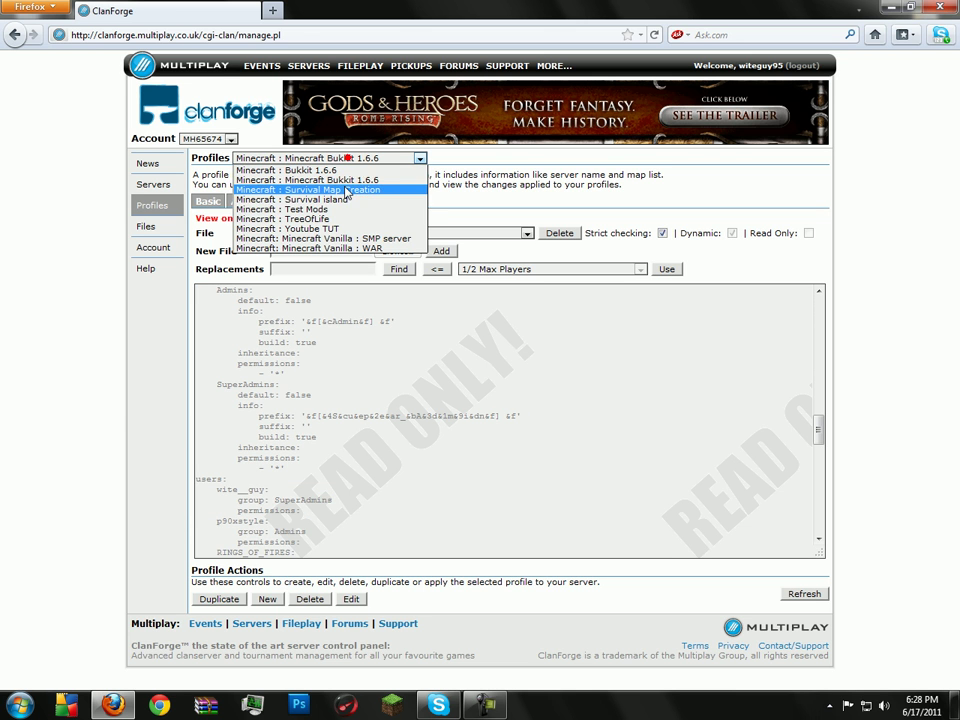
click(333, 228)
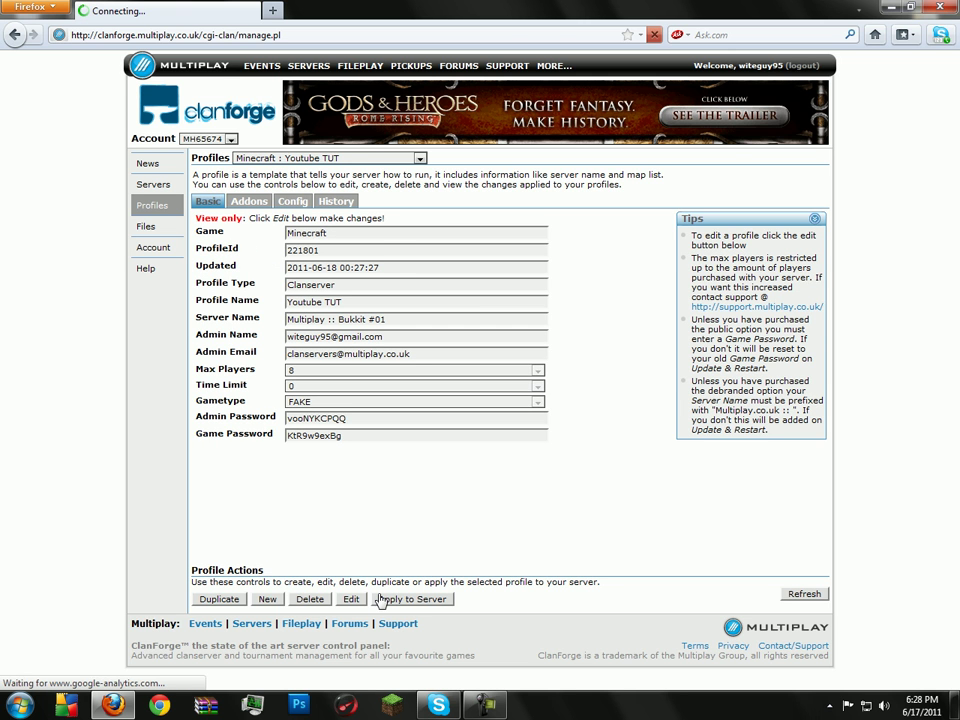
click(348, 599)
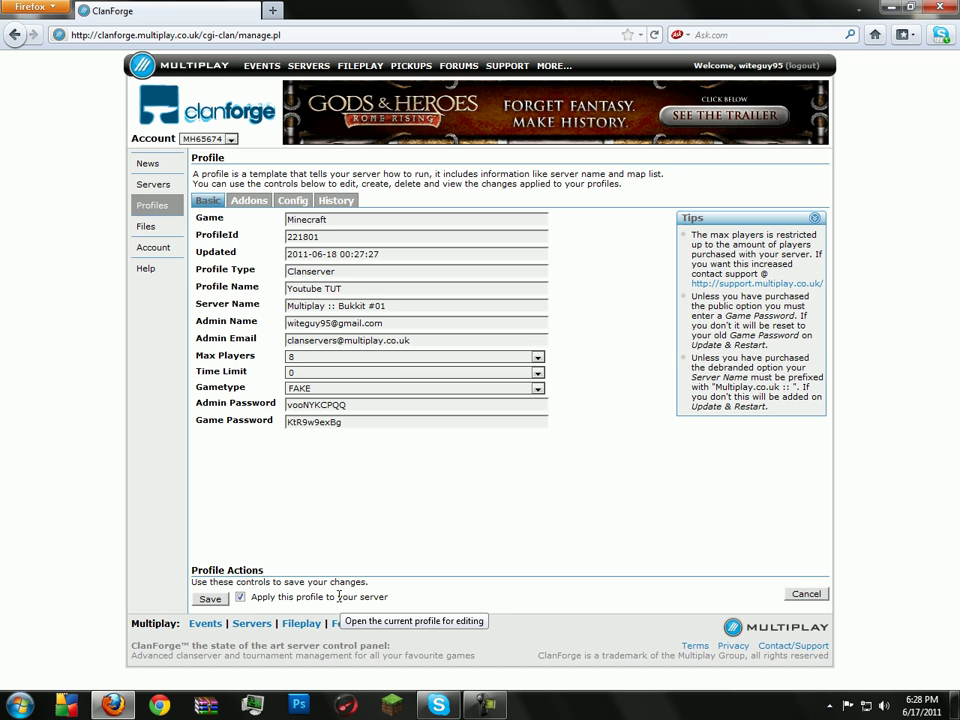
click(291, 200)
click(373, 221)
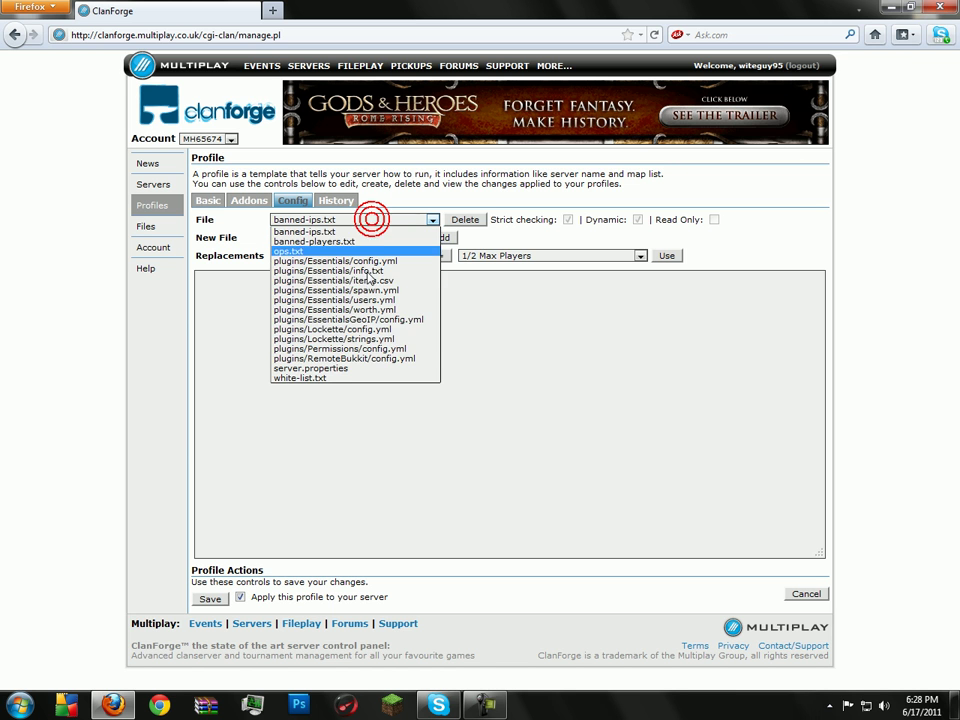
click(381, 348)
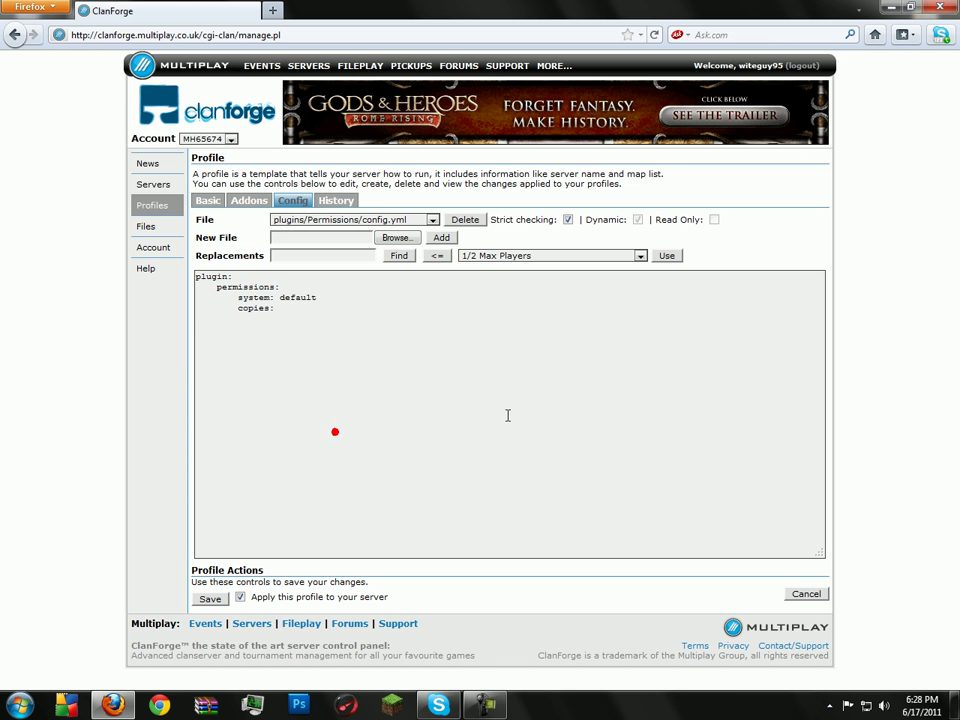
key(ctrl+v)
scroll(409, 430, up, 20)
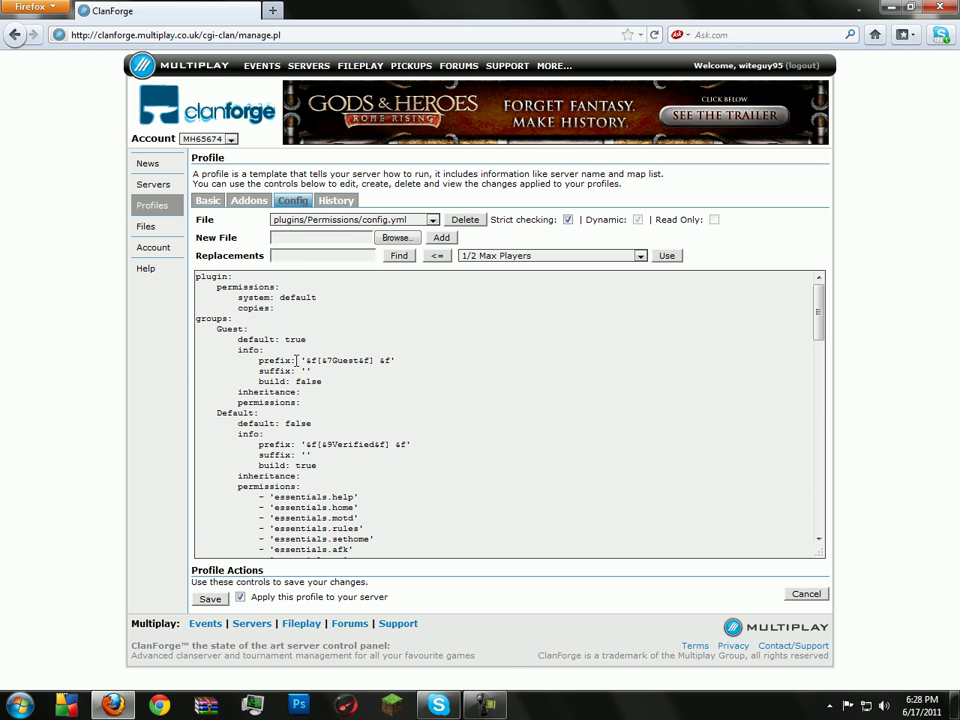
Duplicate the SuperAdmins user's entry, including its group and permissions lines, at the end of the users section.
scroll(280, 355, down, 1)
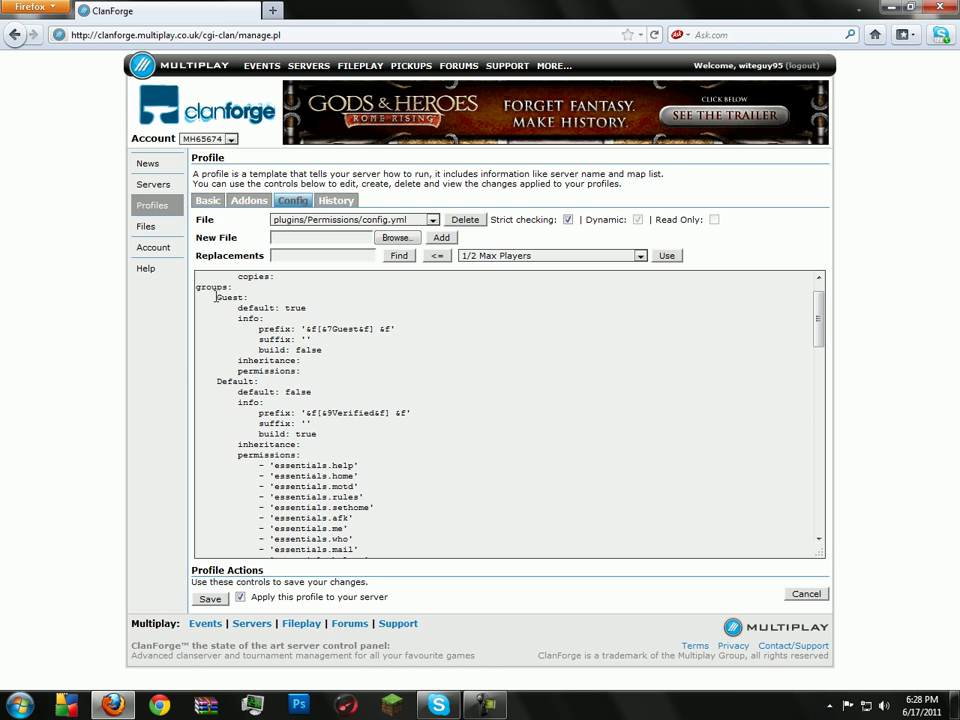
scroll(317, 356, down, 9)
scroll(271, 366, up, 2)
scroll(271, 366, down, 10)
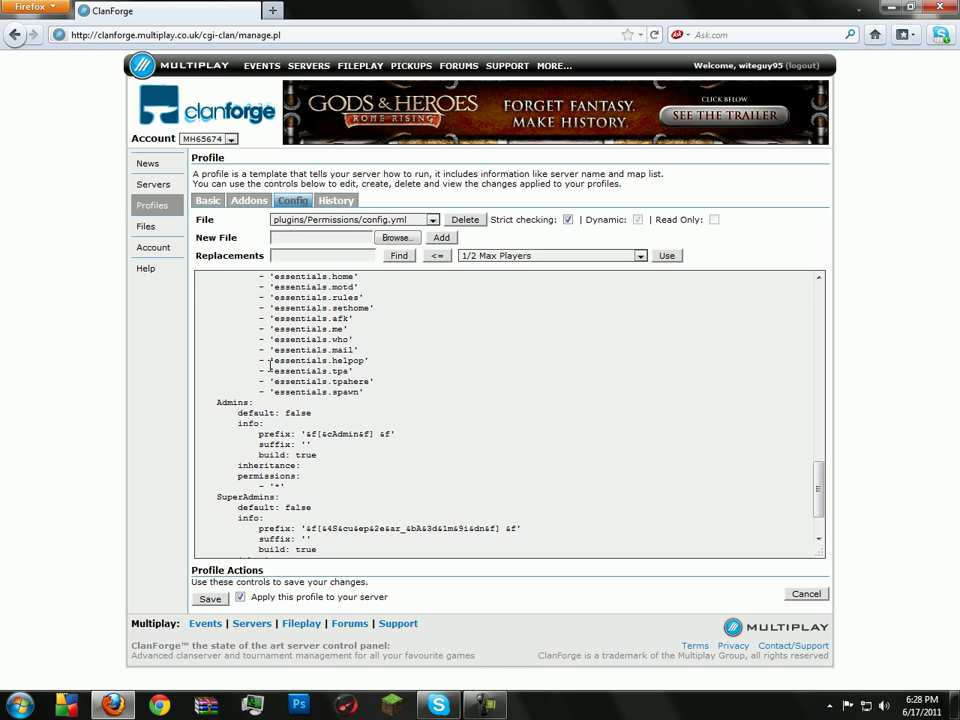
scroll(270, 366, down, 1)
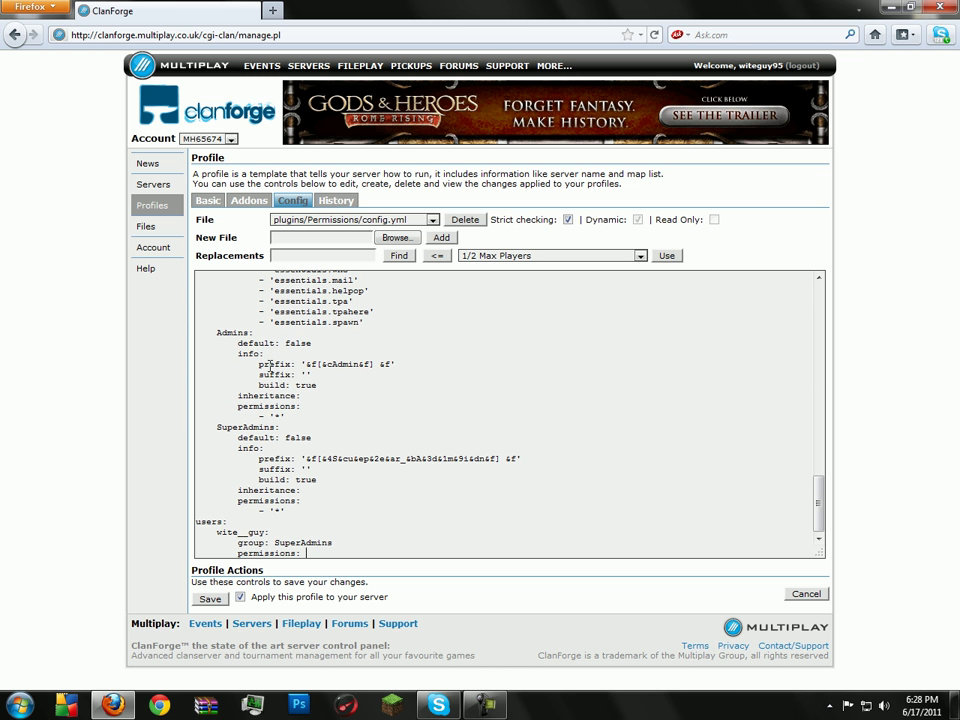
click(313, 551)
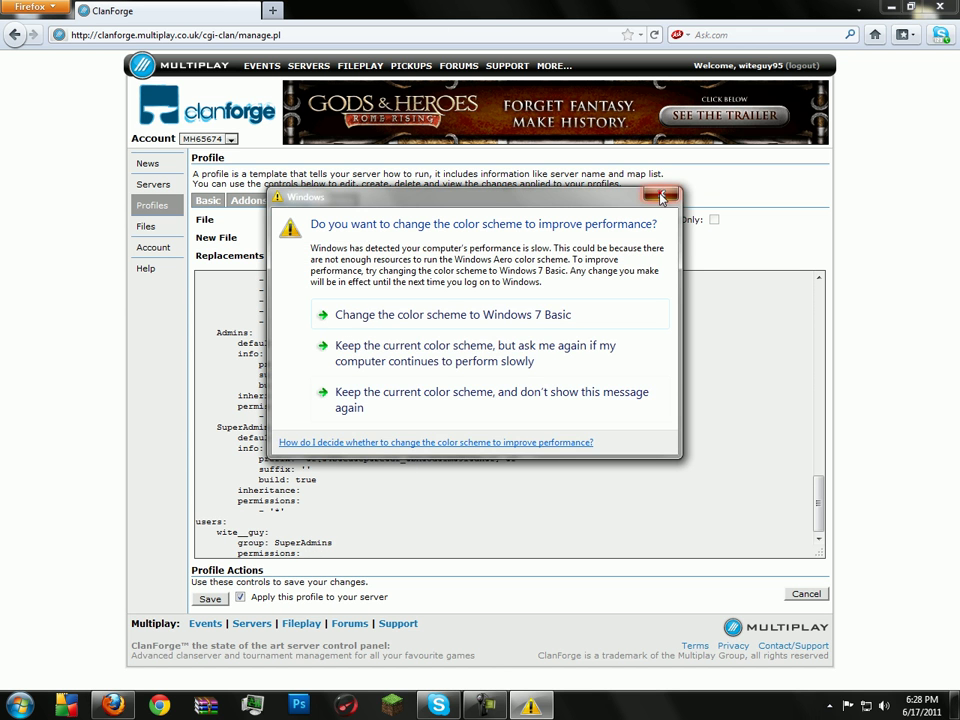
click(450, 358)
drag(328, 551, 194, 533)
key(ctrl+c)
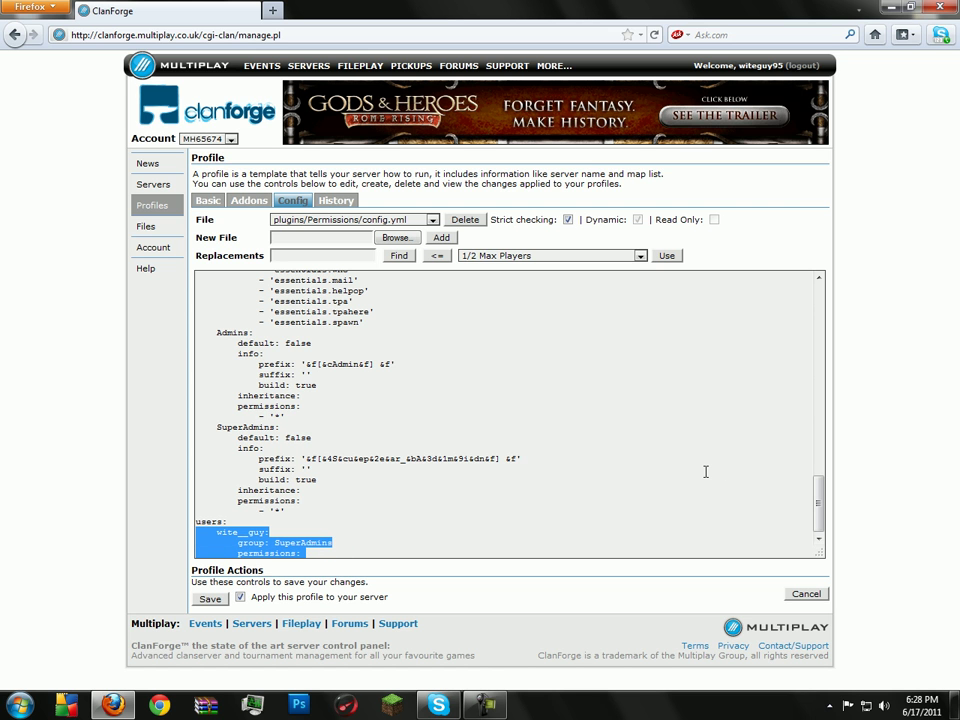
key(Delete)
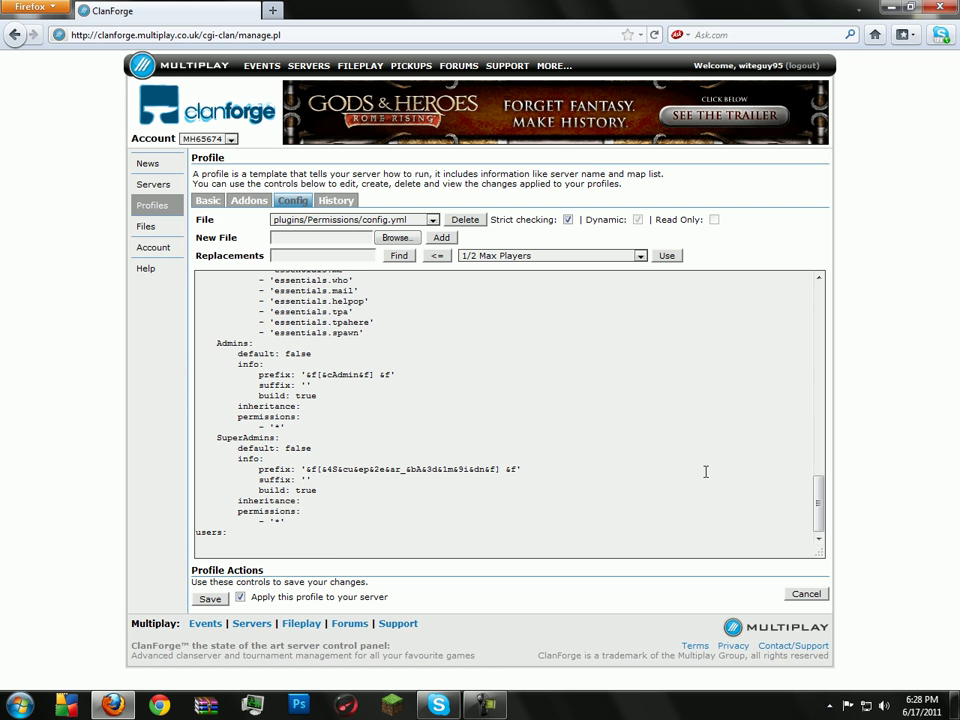
key(ctrl+v)
key(Return)
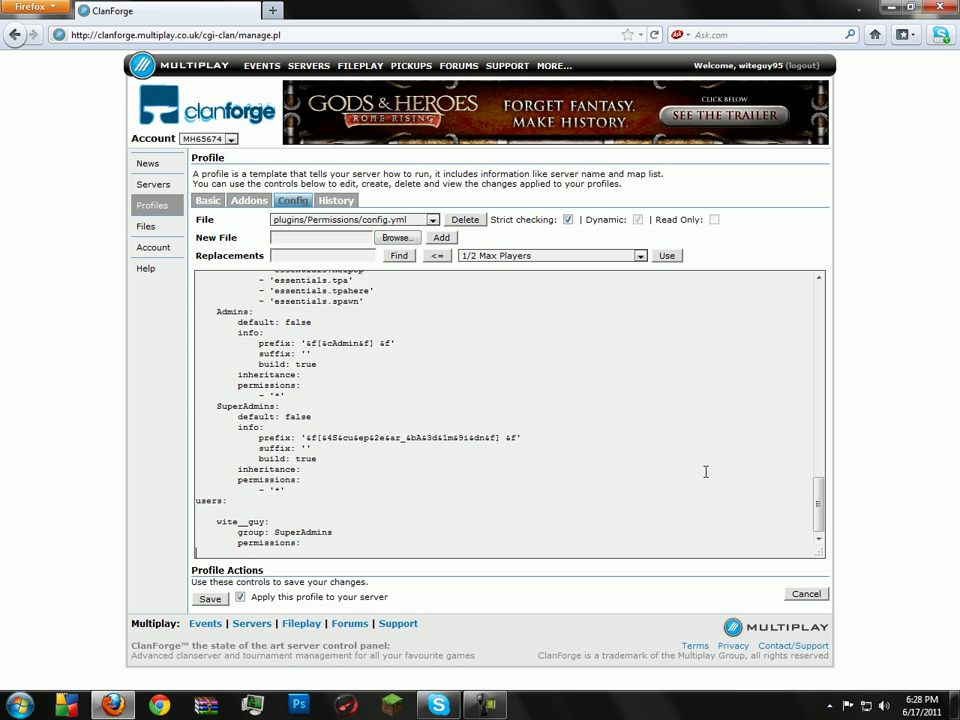
key(ctrl+v)
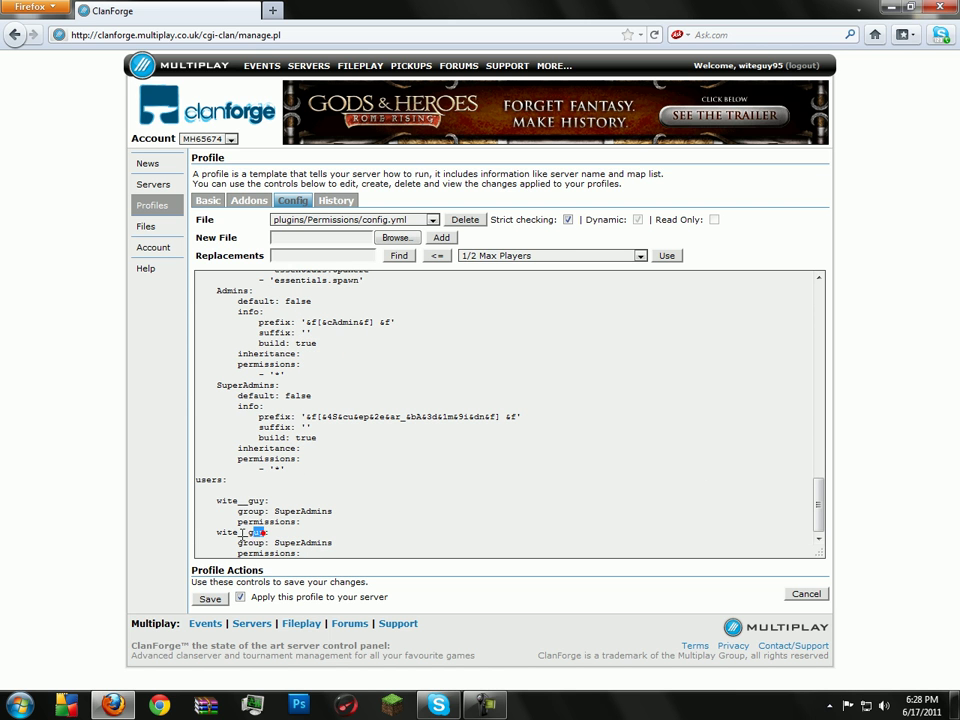
Rename the duplicated user entry to Youtube and set its group to Default.
drag(262, 532, 216, 533)
text(Youtube:)
drag(340, 543, 275, 543)
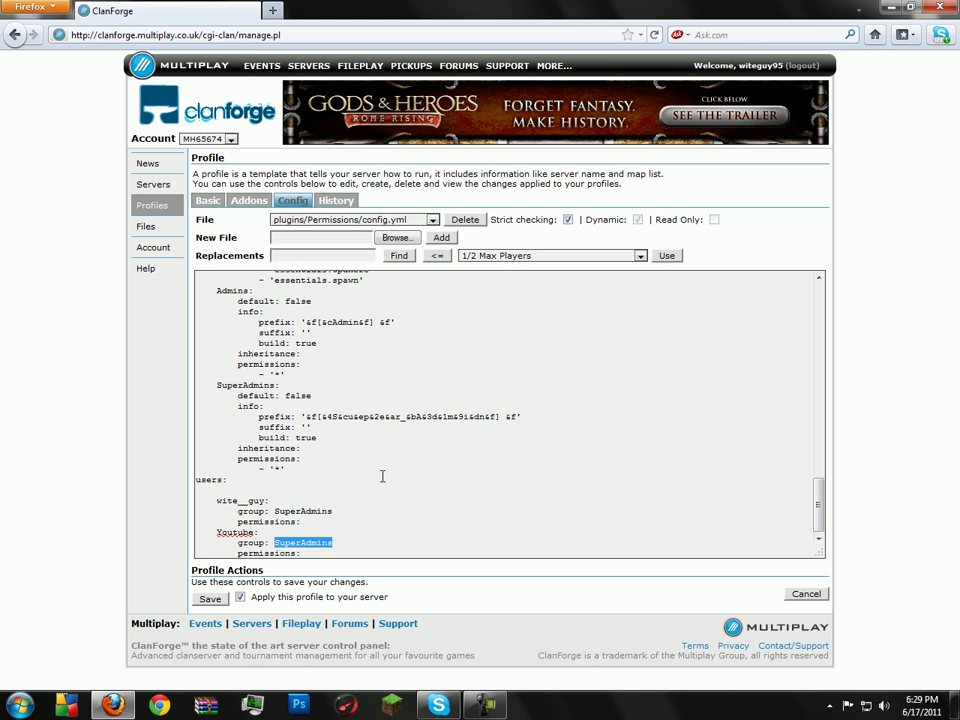
text(De)
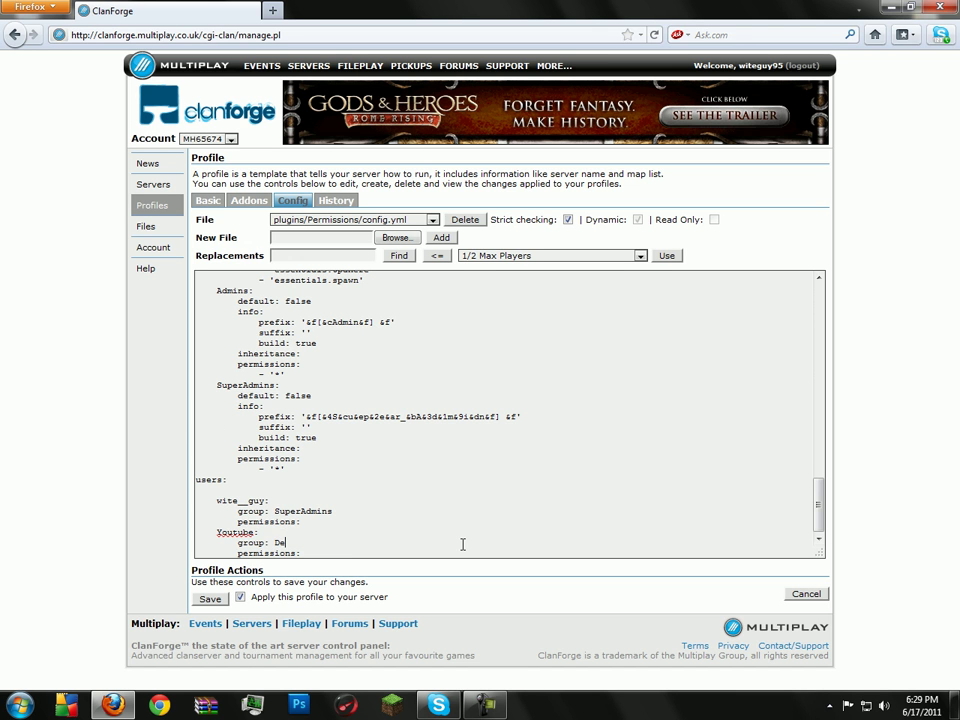
text(fault)
Review the permission groups in the config, examining the build settings of the Guest and Default groups.
scroll(283, 549, up, 12)
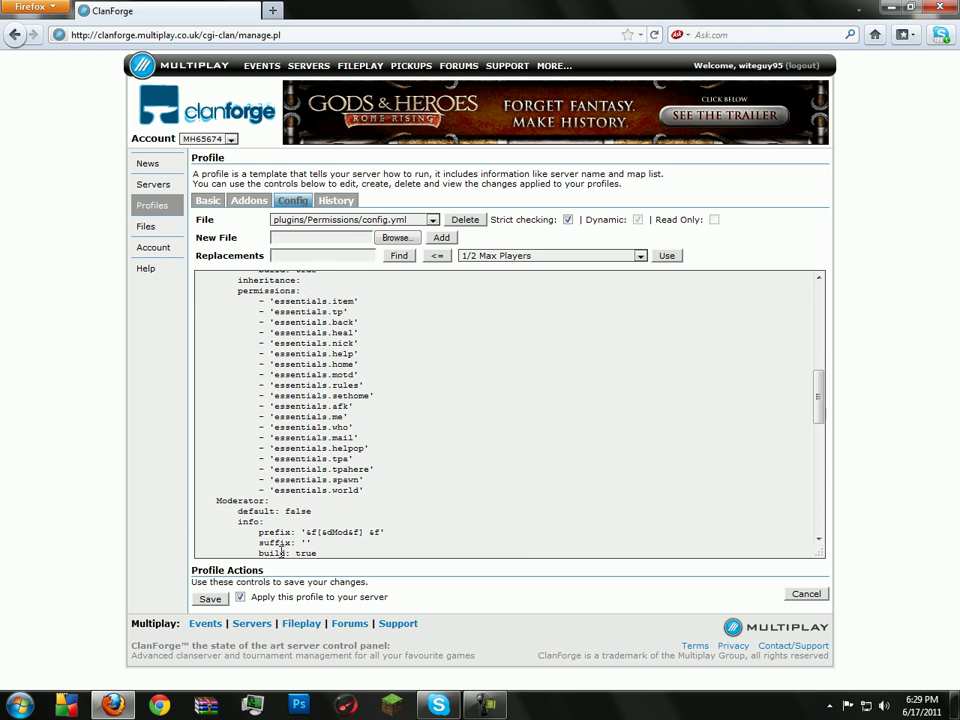
scroll(281, 549, up, 6)
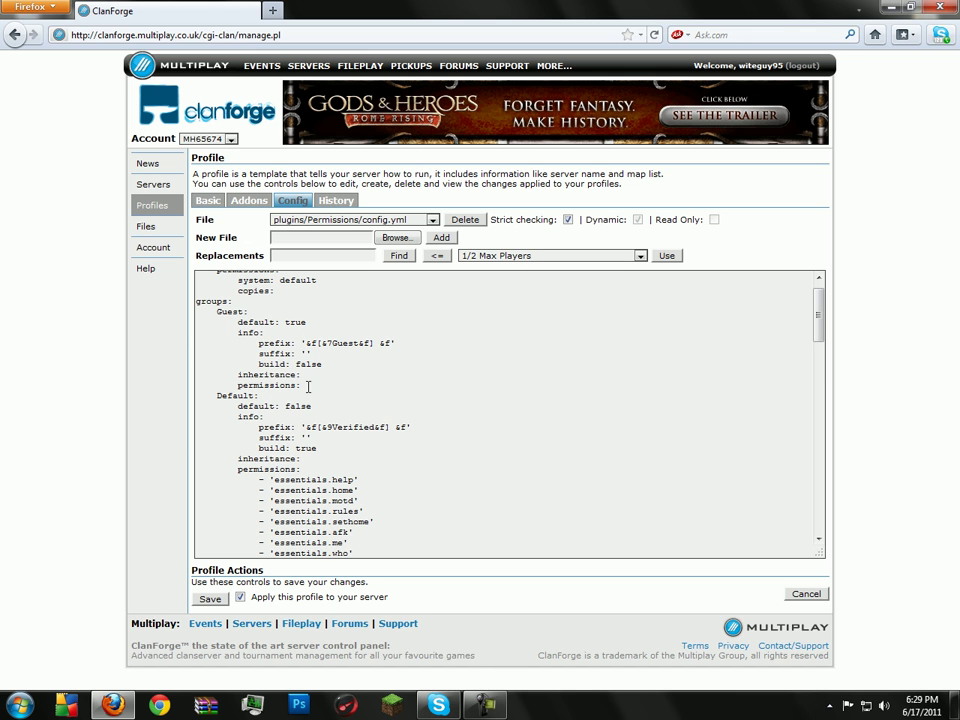
double_click(310, 364)
click(308, 364)
double_click(310, 364)
click(310, 364)
scroll(297, 400, down, 1)
scroll(290, 400, down, 4)
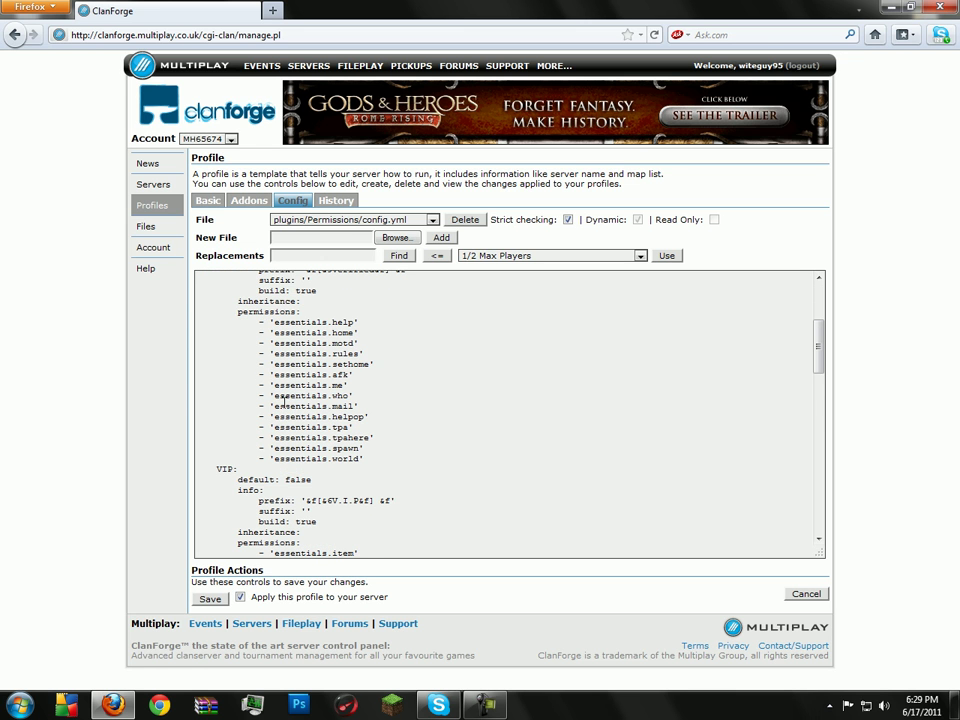
double_click(306, 290)
click(316, 290)
scroll(372, 403, down, 18)
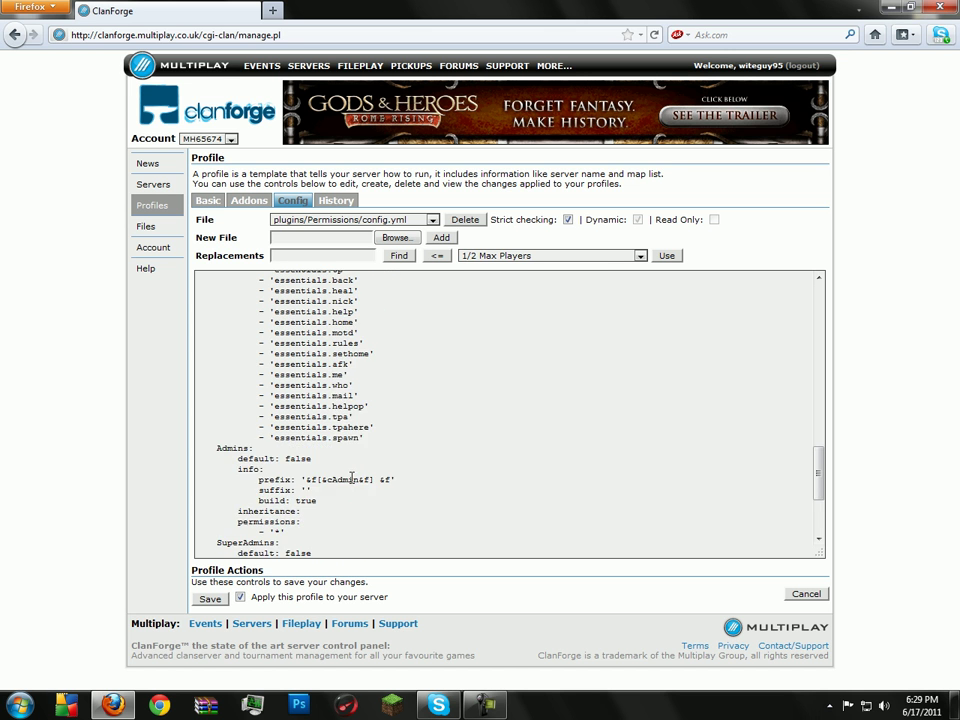
Add the IPGet (0.4) addon from the Administrative Addons to the profile's selected addons.
scroll(352, 479, down, 3)
scroll(302, 520, down, 2)
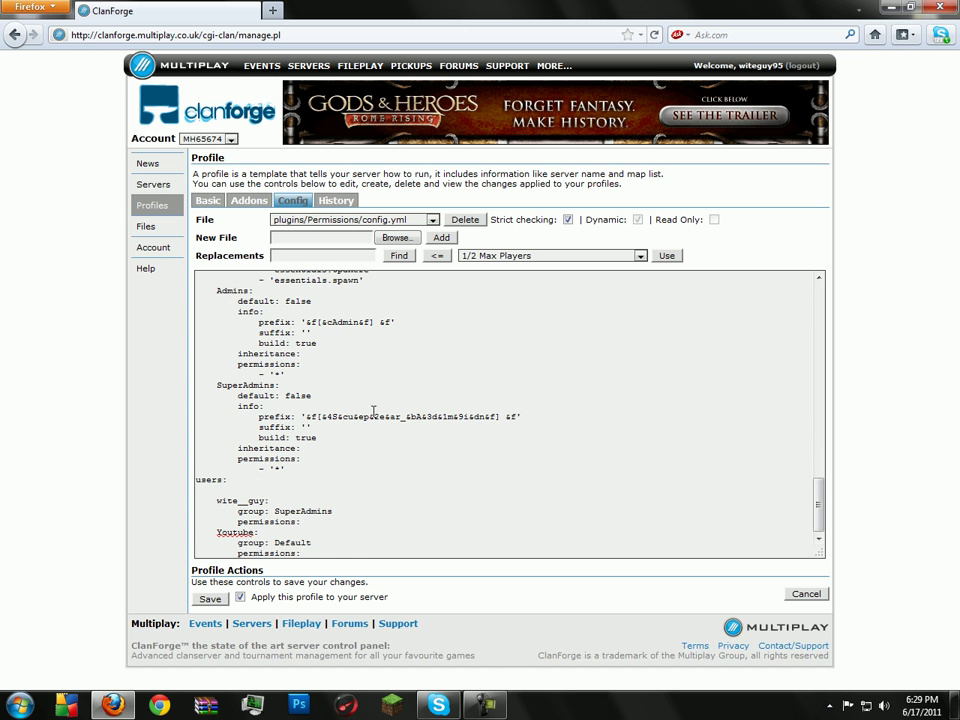
scroll(352, 440, up, 15)
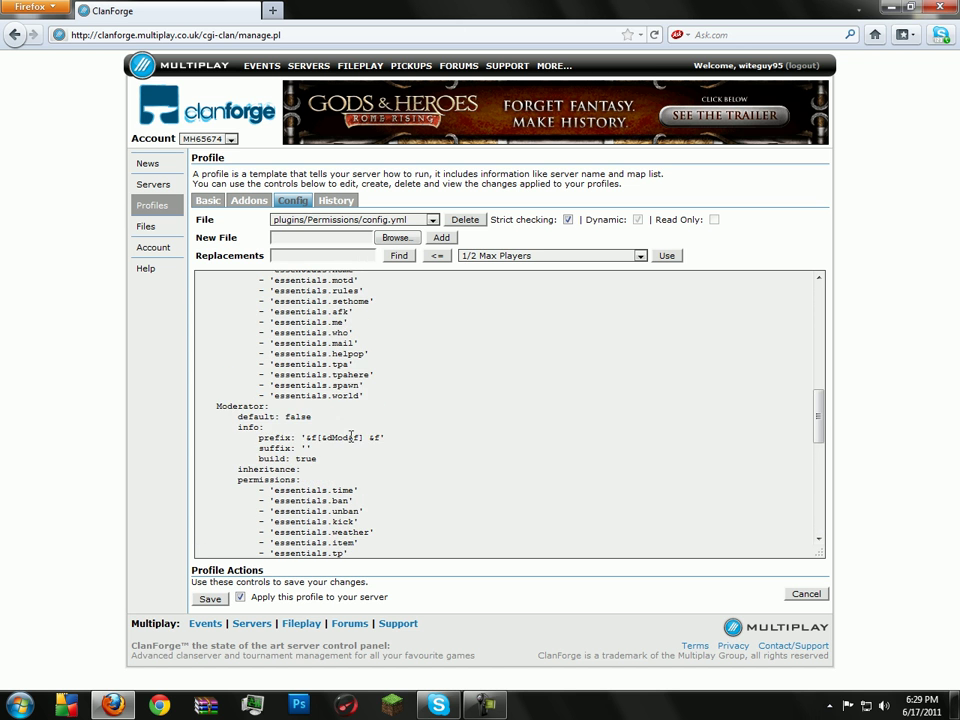
scroll(350, 437, up, 10)
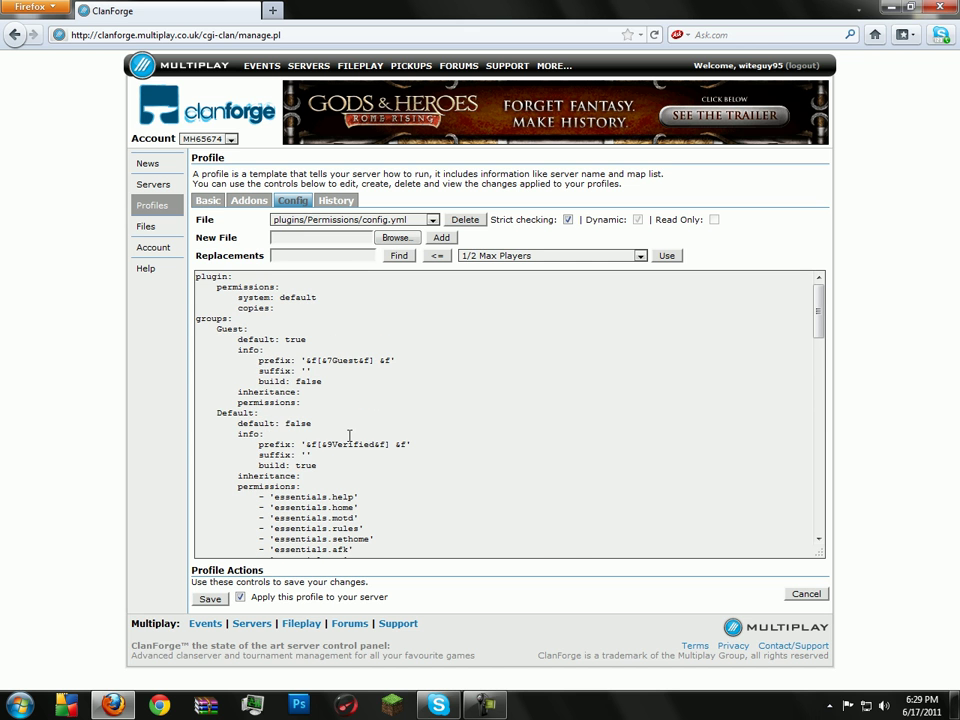
click(241, 201)
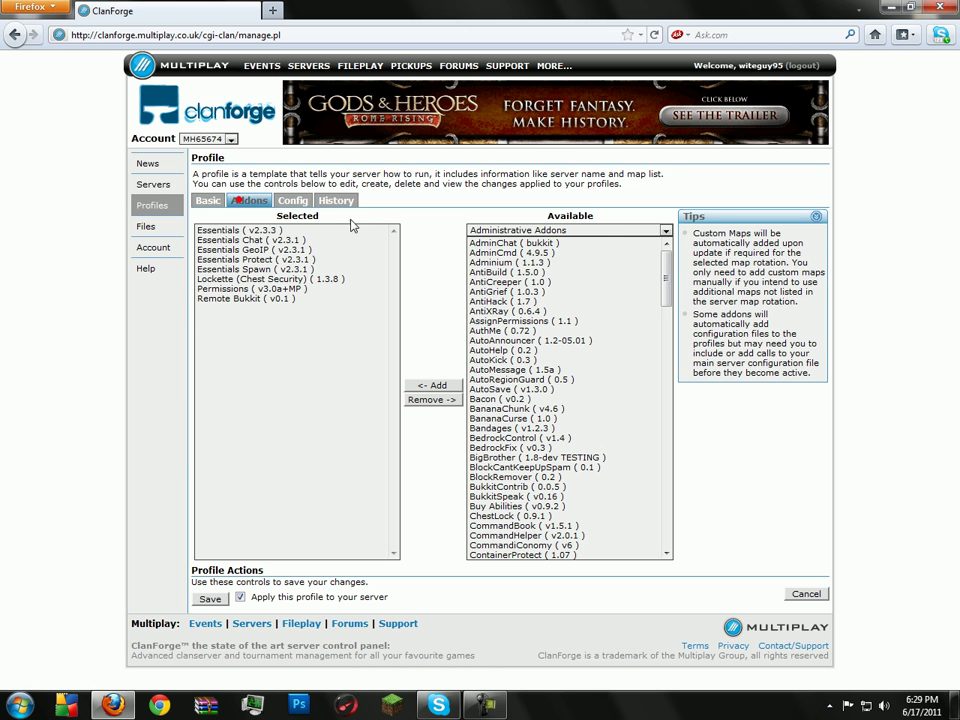
click(665, 280)
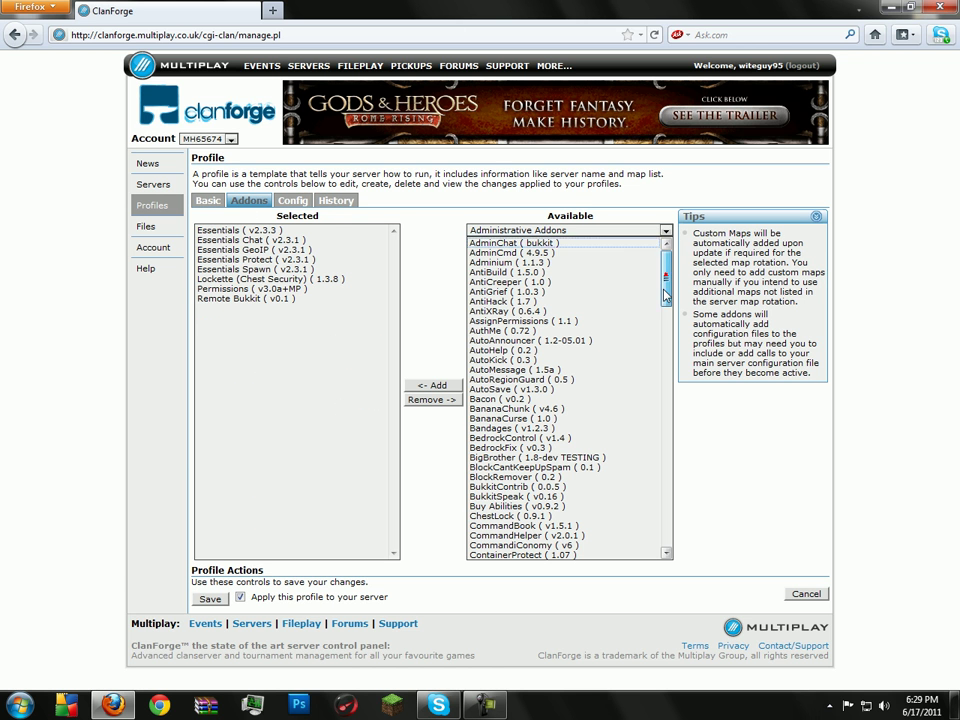
drag(665, 295, 667, 352)
click(649, 199)
click(491, 521)
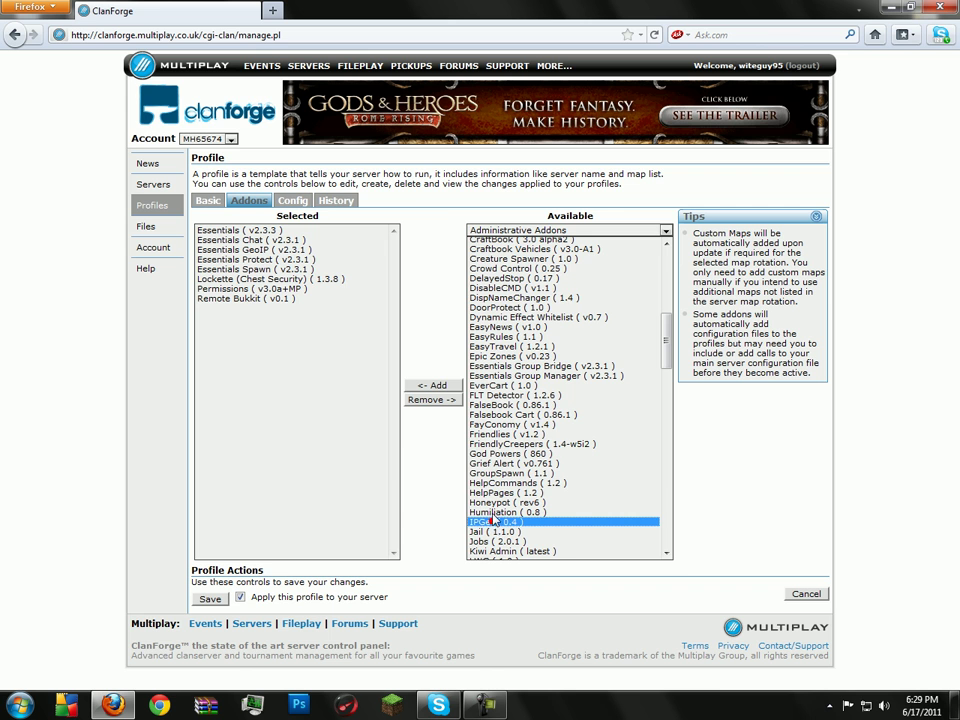
click(432, 385)
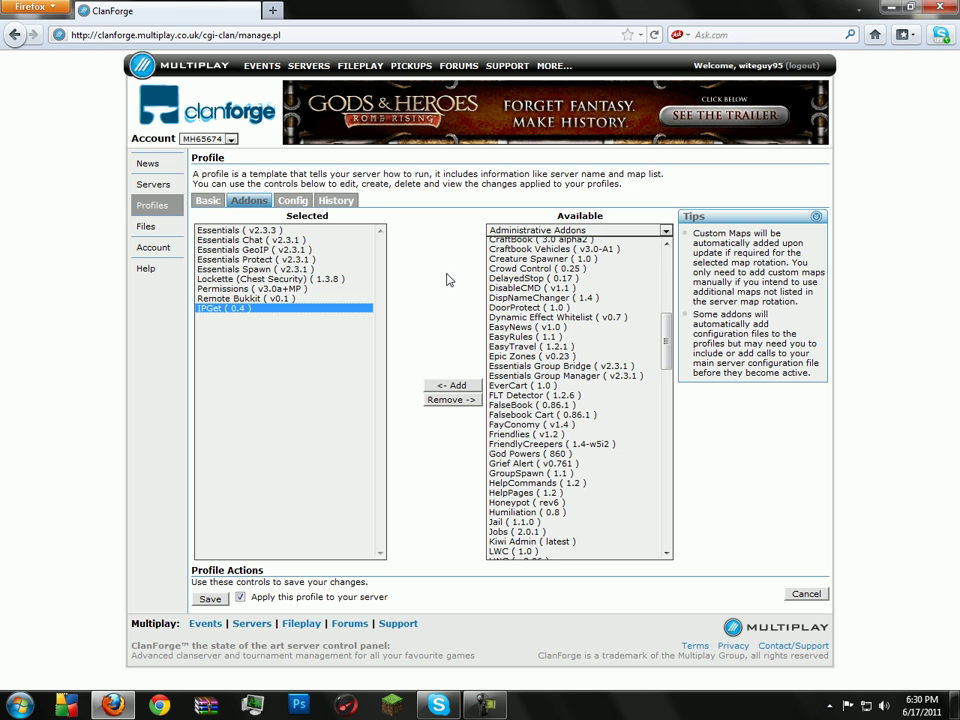
Browse the remaining available administrative addons, and open the profile's server.properties config file.
scroll(600, 350, down, 15)
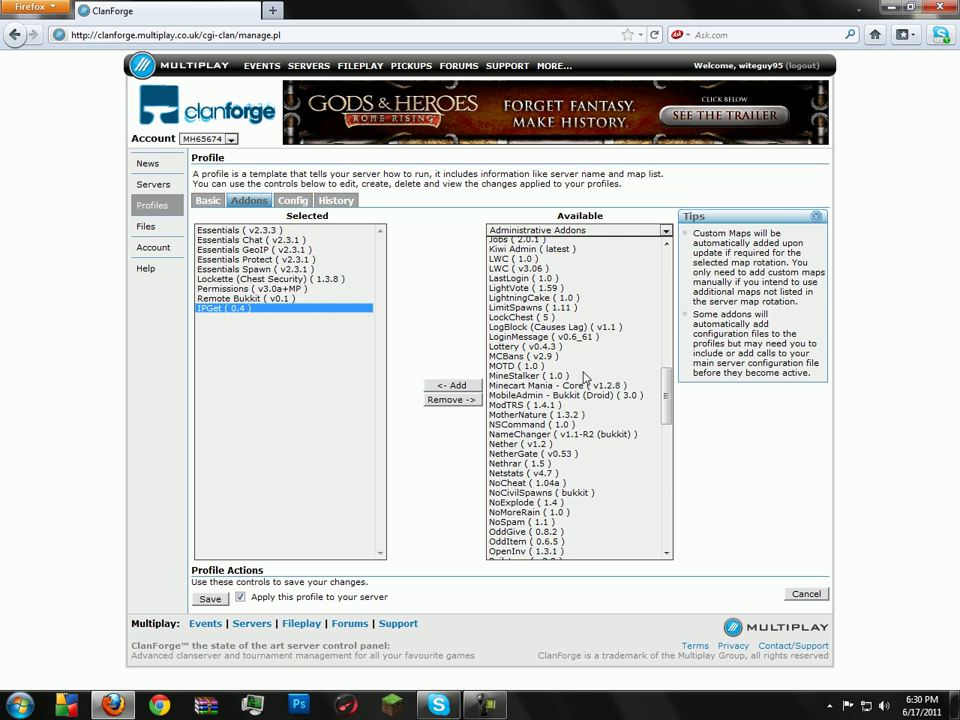
scroll(590, 400, down, 10)
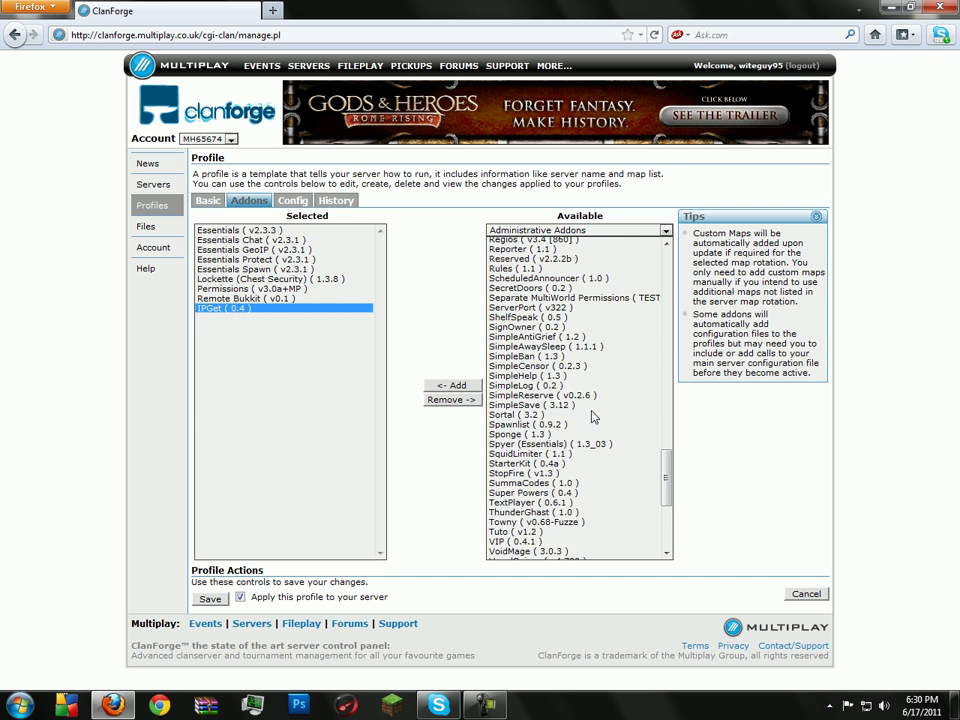
scroll(603, 440, down, 6)
scroll(560, 470, up, 12)
click(294, 200)
click(346, 220)
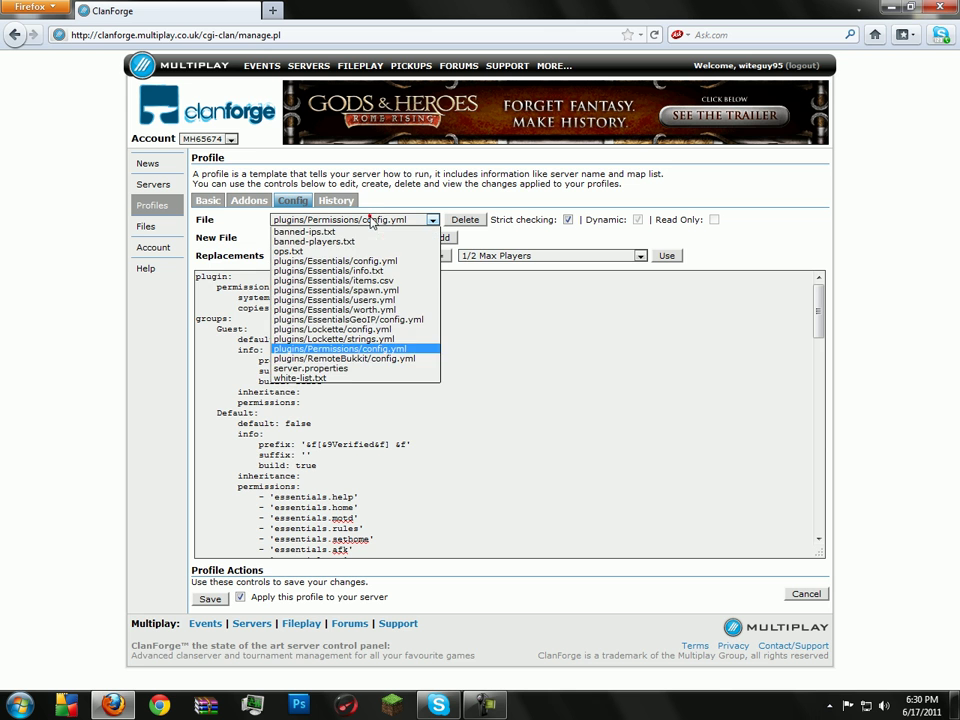
click(350, 366)
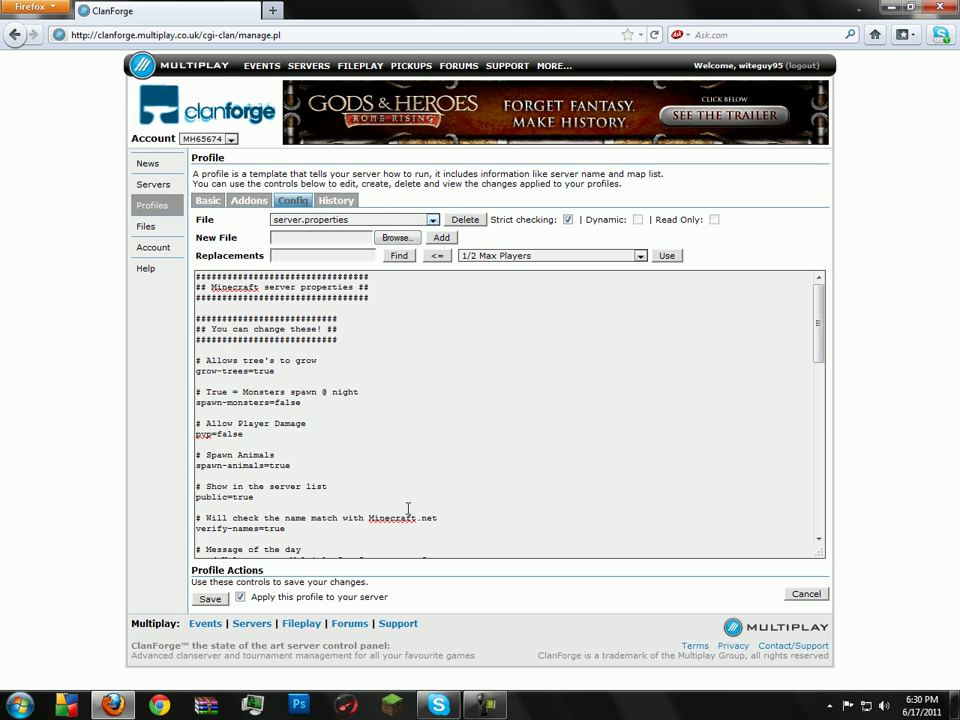
Review the editable settings in server.properties, dismissing the Windows prompt while keeping the current color scheme.
scroll(408, 508, down, 10)
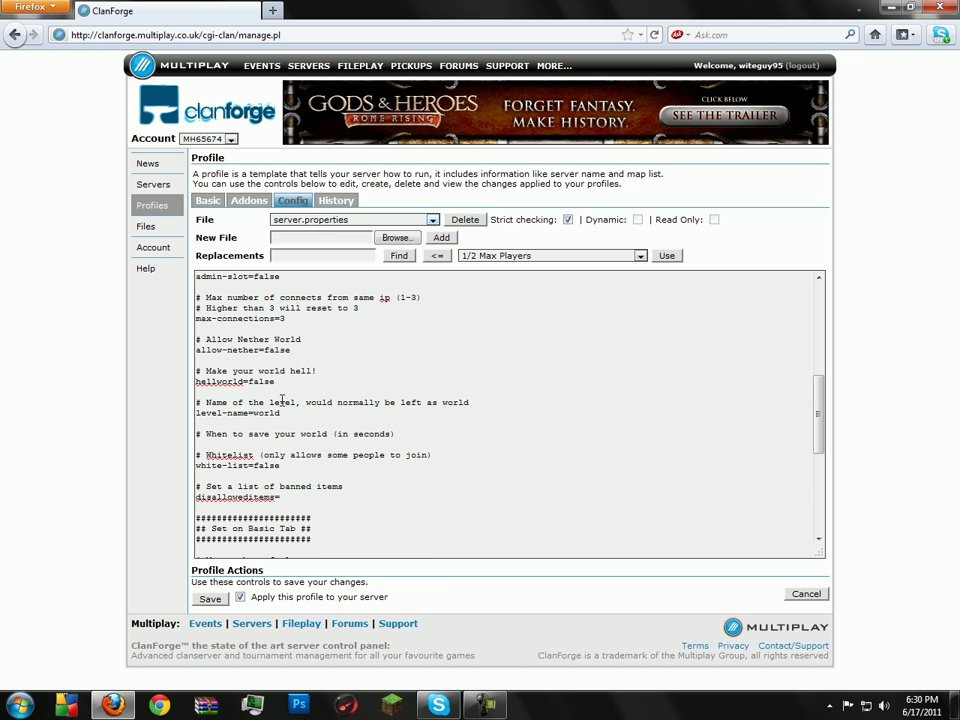
scroll(299, 379, down, 4)
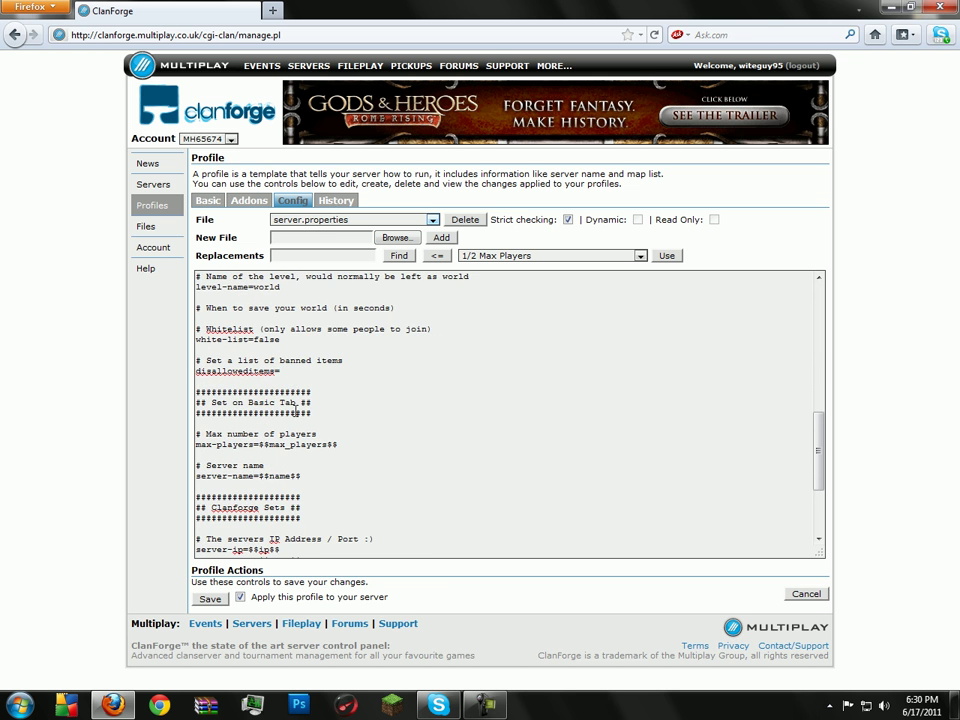
scroll(295, 412, up, 4)
scroll(302, 393, up, 1)
scroll(302, 381, up, 5)
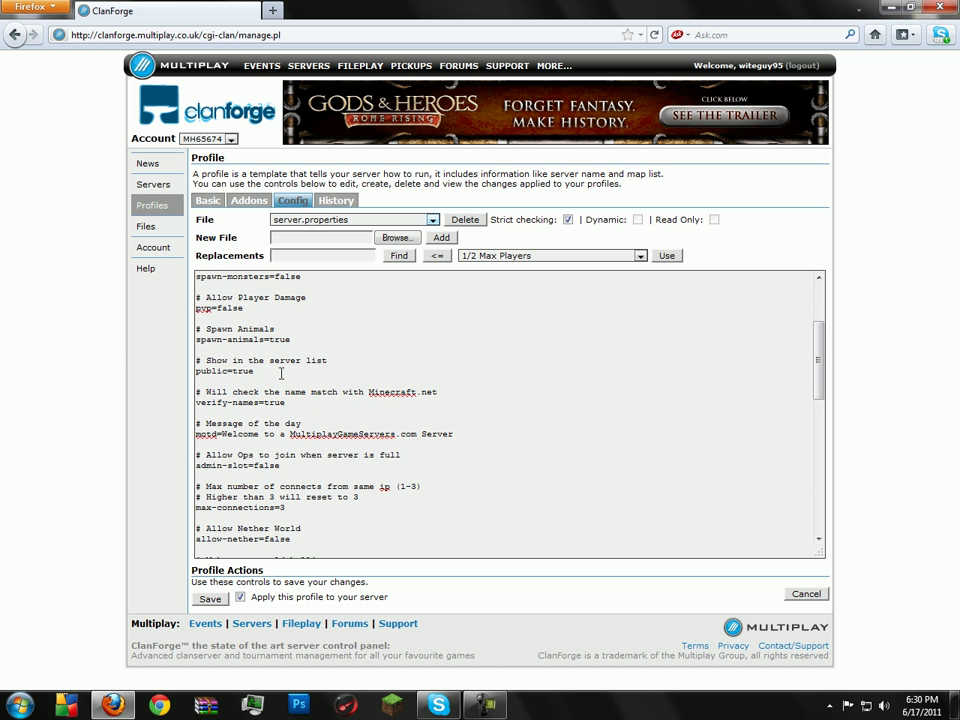
scroll(267, 364, up, 2)
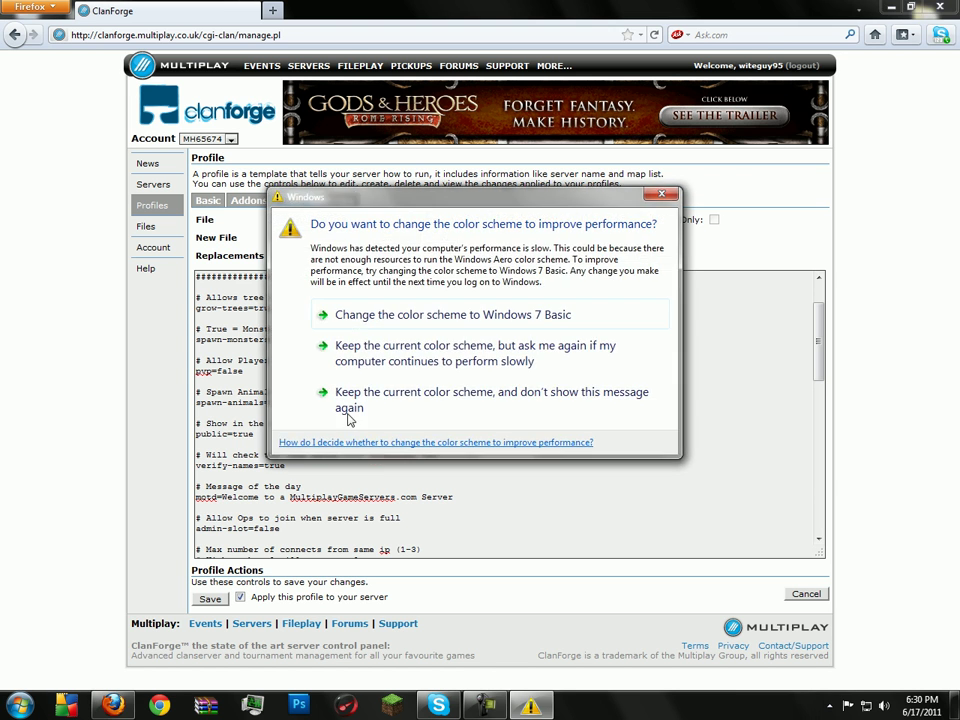
click(408, 361)
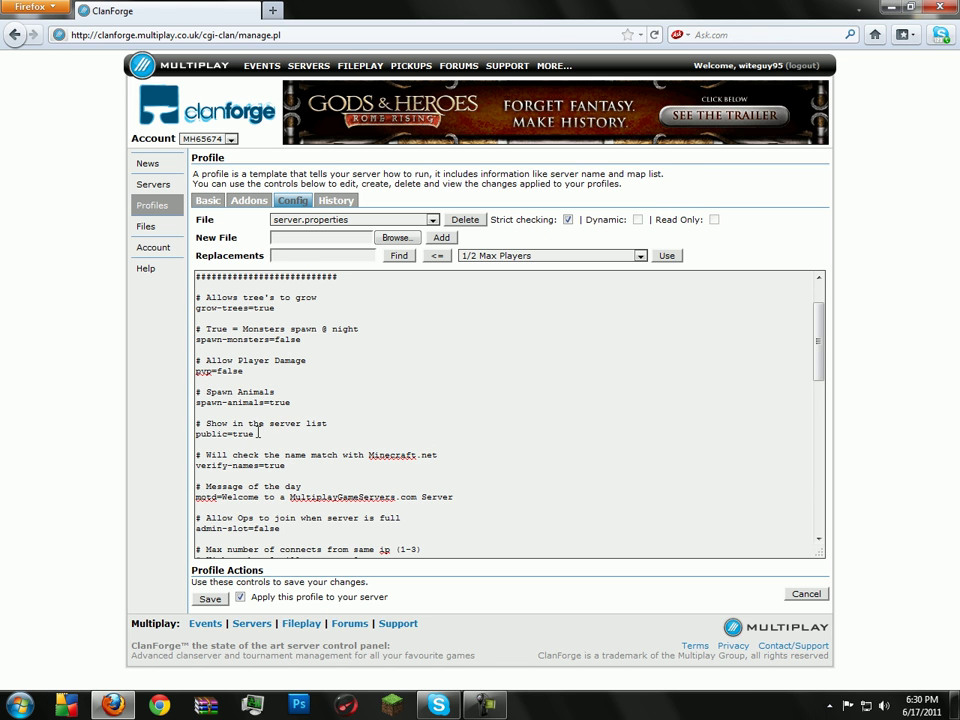
scroll(251, 443, down, 2)
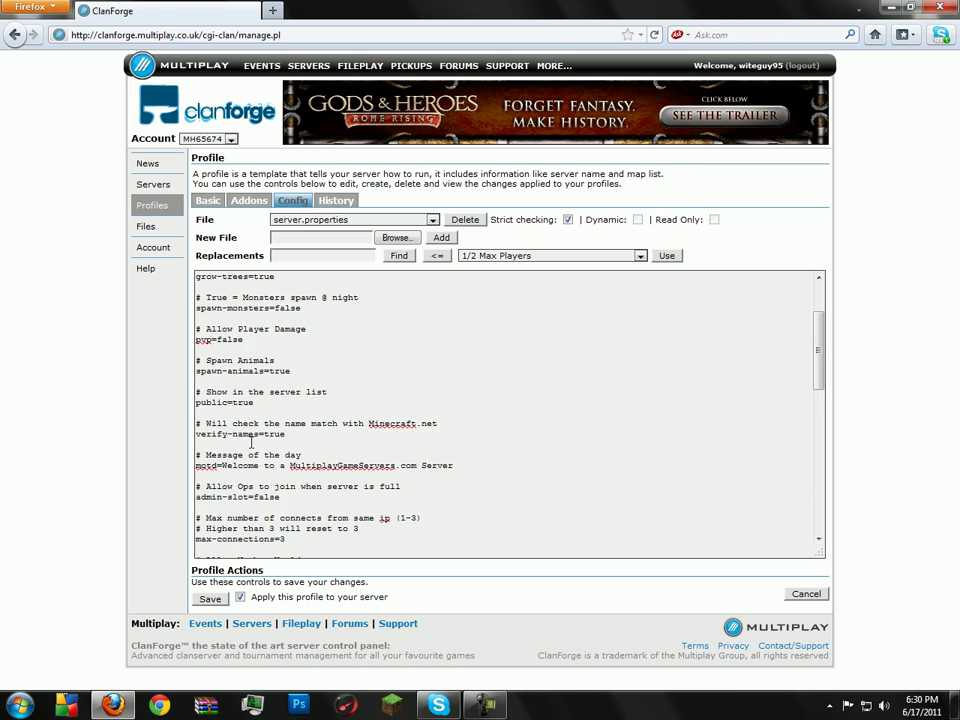
scroll(317, 466, down, 6)
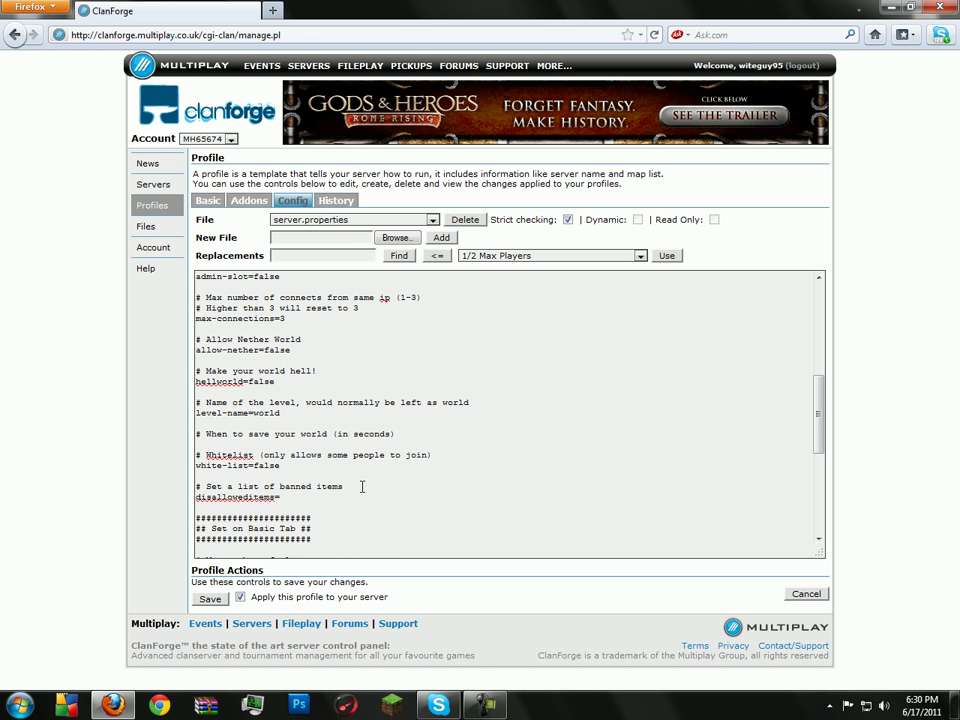
Add a "# Allow Flight Plugins" comment and the line "allow-flight= True" above the level name setting in server.properties.
click(404, 433)
key(Return)
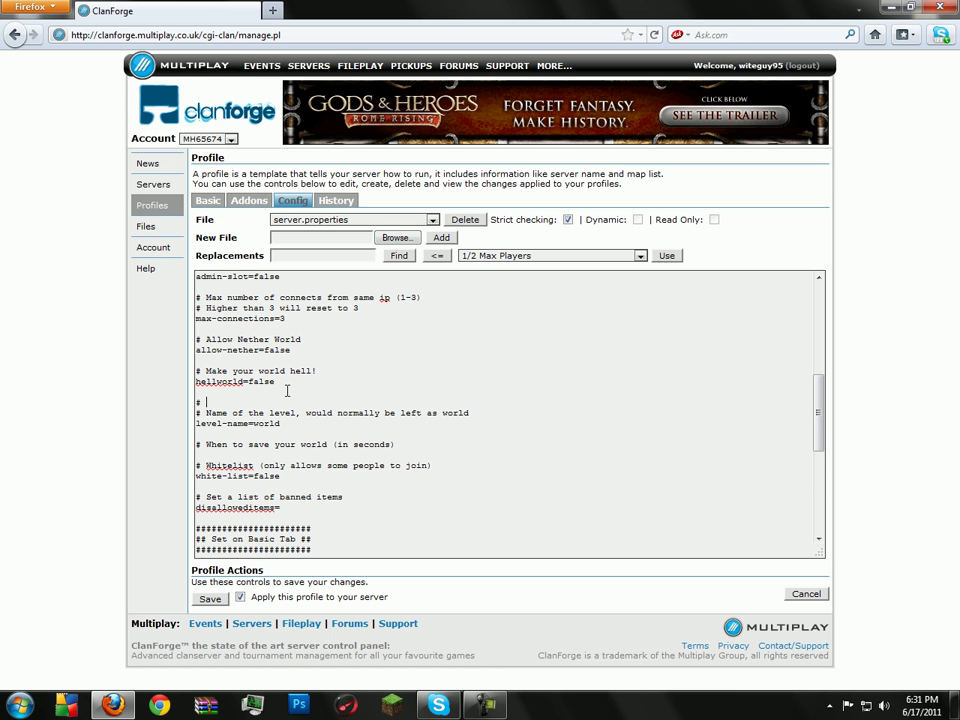
text(low Flight OPlugins)
key(Return)
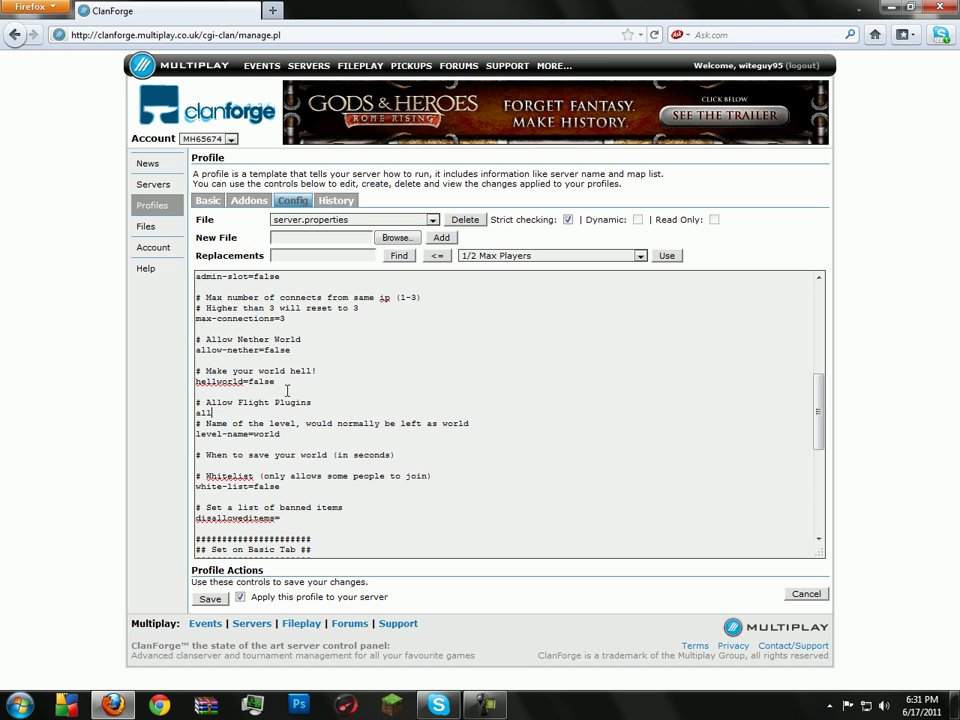
text(allow-flight)
text(= True)
key(Return)
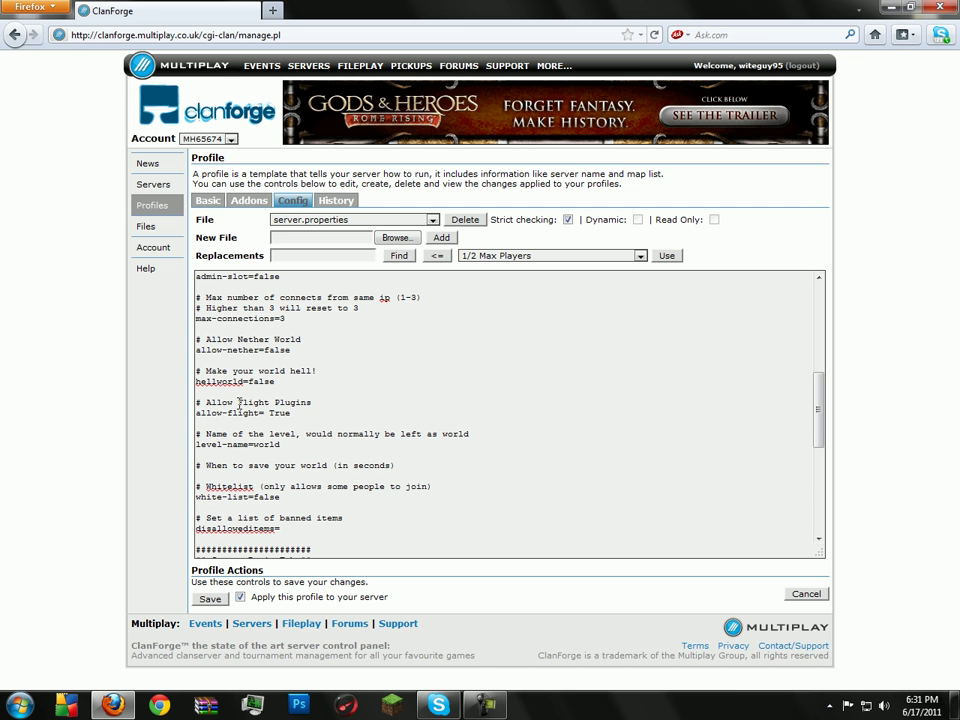
Examine the online-mode setting in the Clanforge Sets section of server.properties.
scroll(330, 465, down, 8)
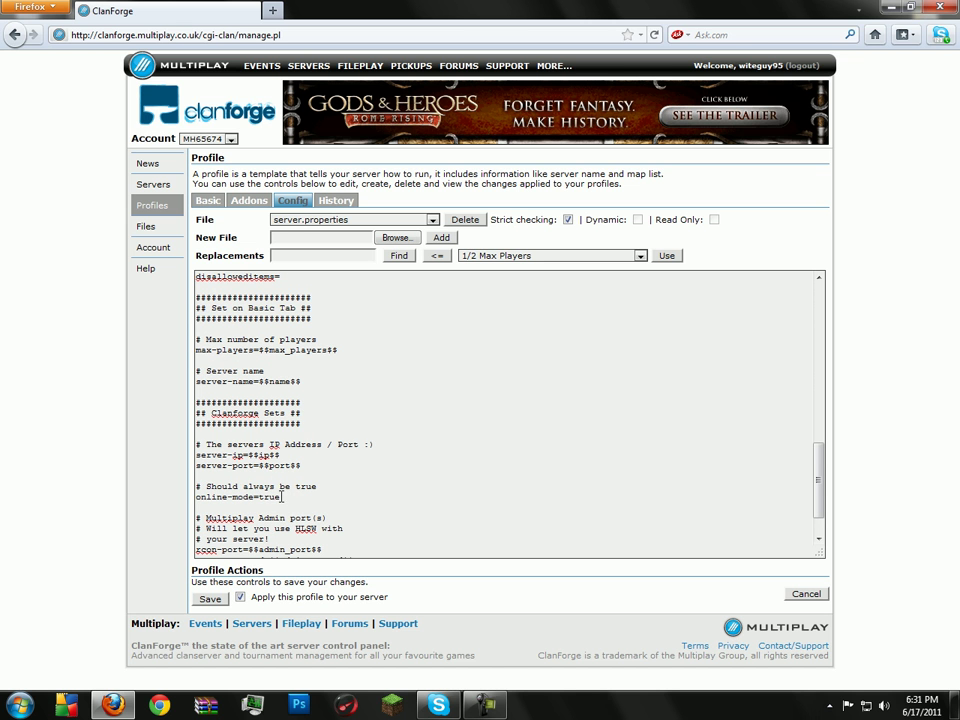
double_click(268, 496)
scroll(291, 490, up, 5)
scroll(292, 484, up, 14)
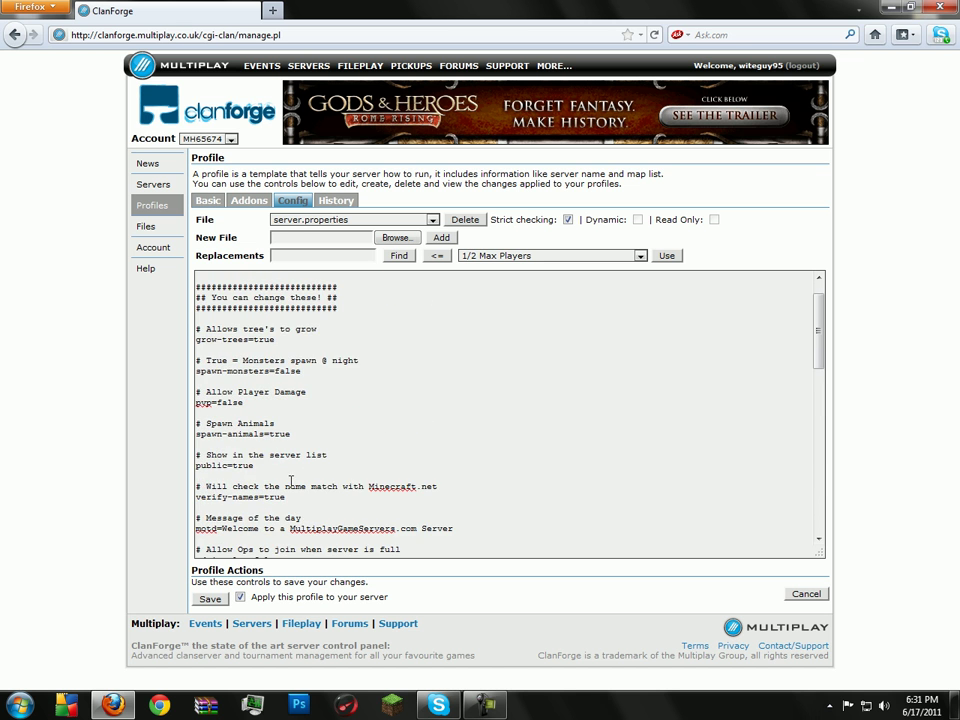
Add the AuthMe (0.72) addon to the profile's selected addons and dismiss the Windows color scheme prompt.
click(249, 200)
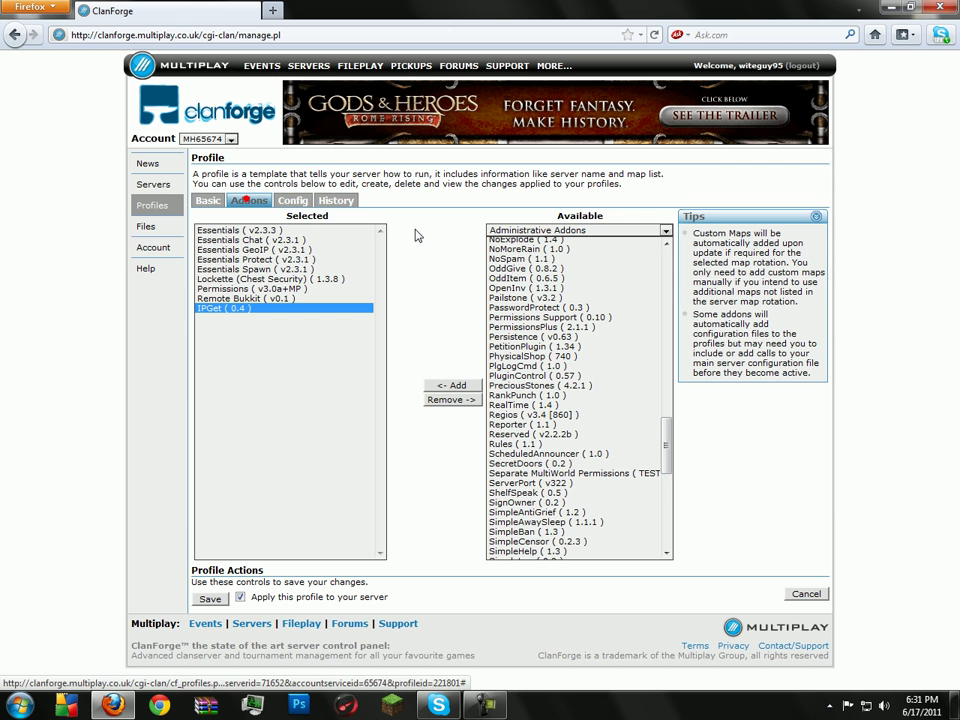
scroll(545, 430, up, 6)
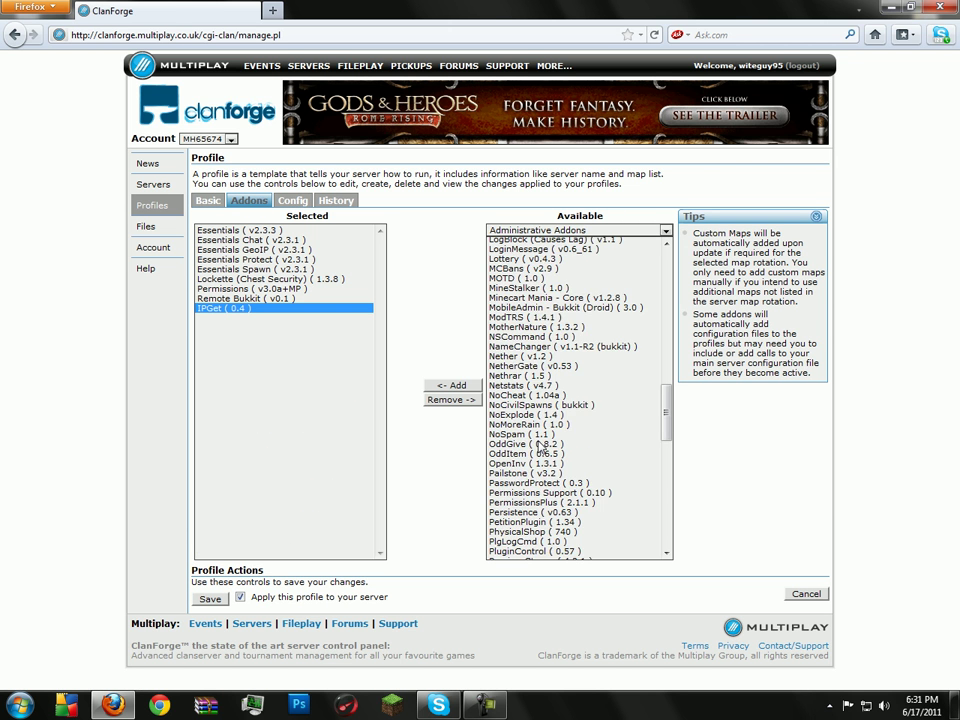
scroll(545, 430, down, 4)
scroll(540, 446, up, 3)
scroll(540, 446, up, 20)
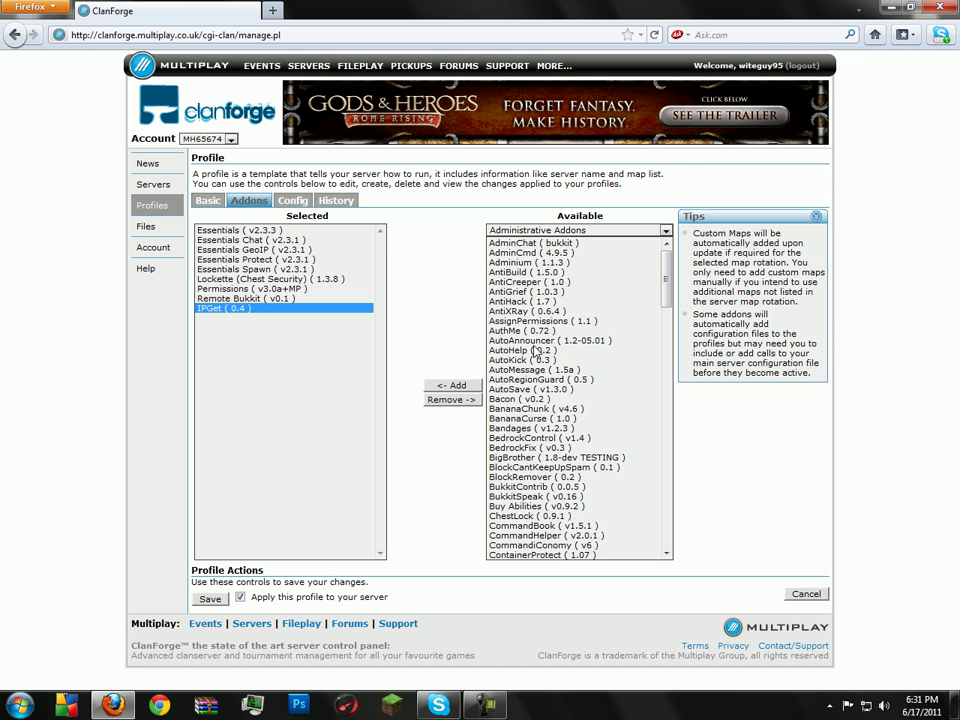
click(541, 331)
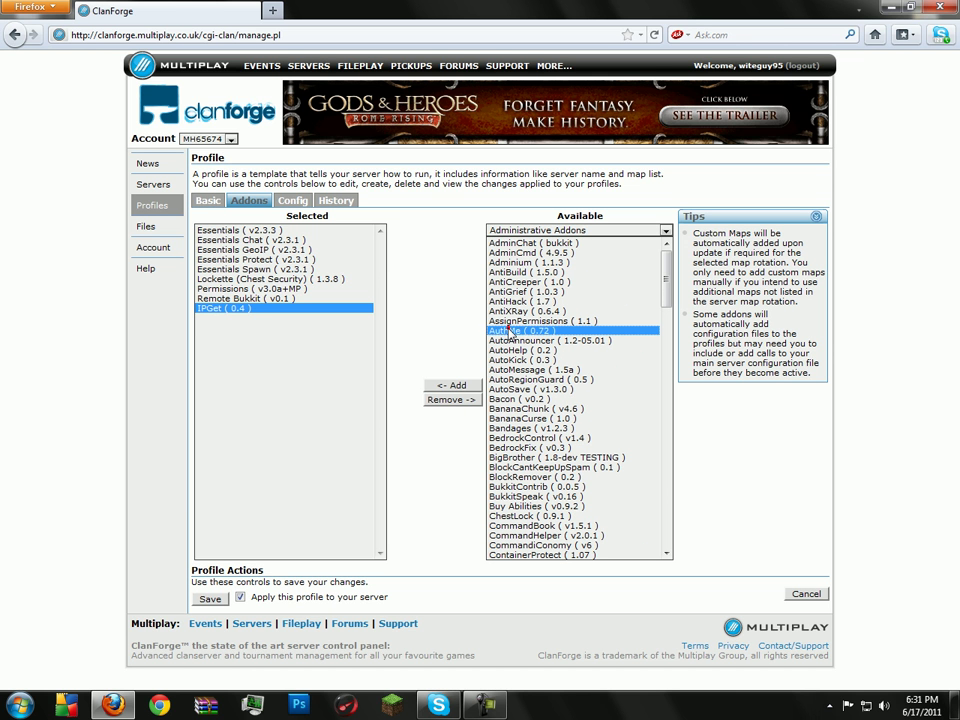
click(452, 385)
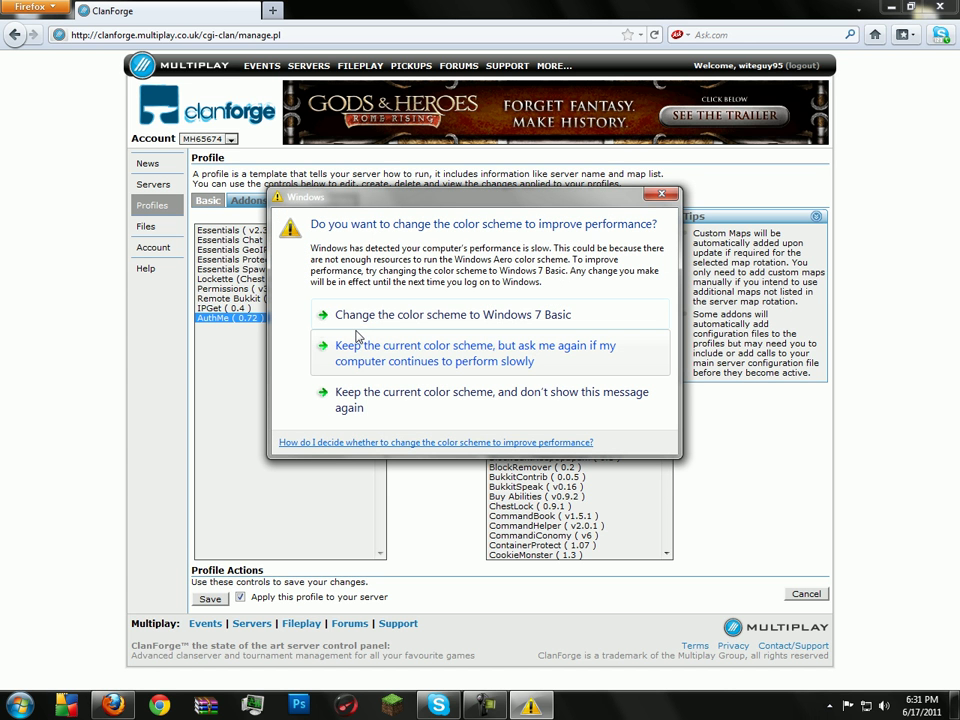
key(Escape)
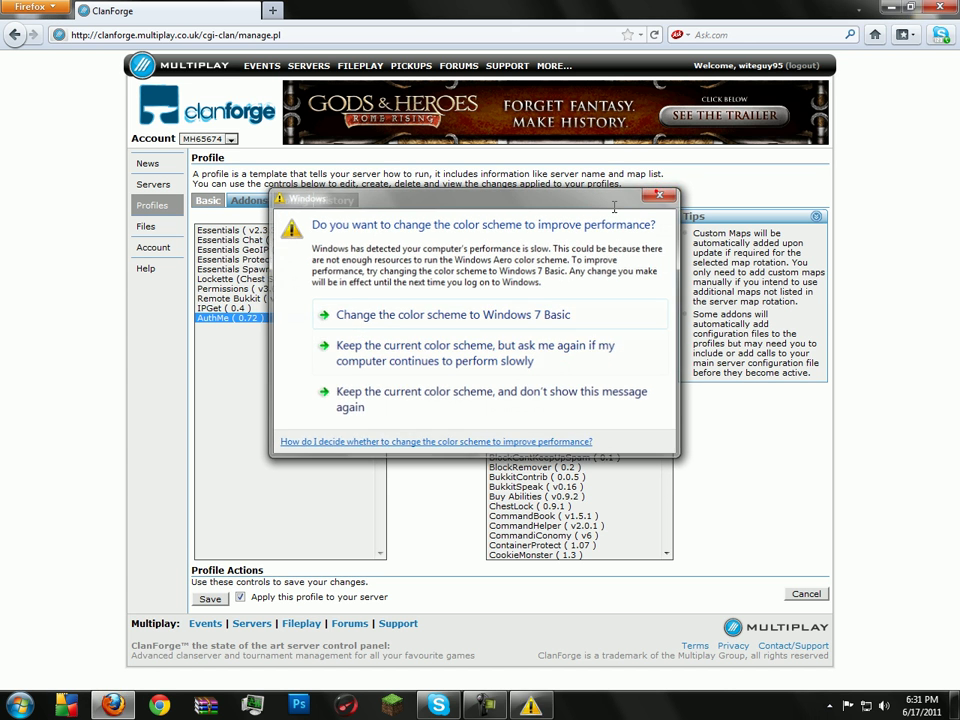
click(208, 318)
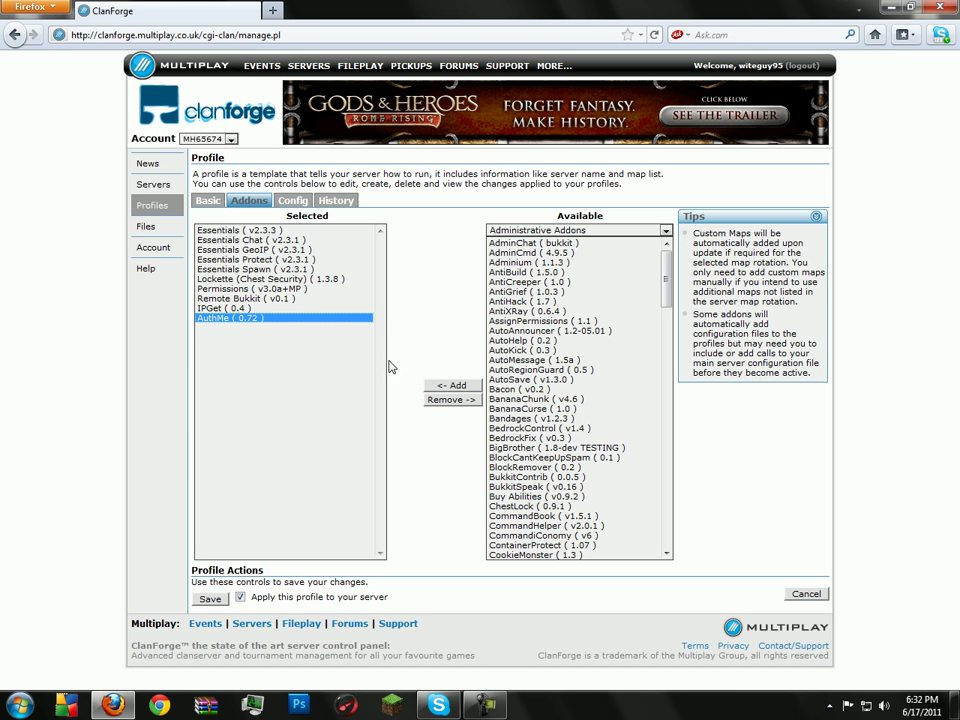
Set white-list to true in server.properties.
click(293, 200)
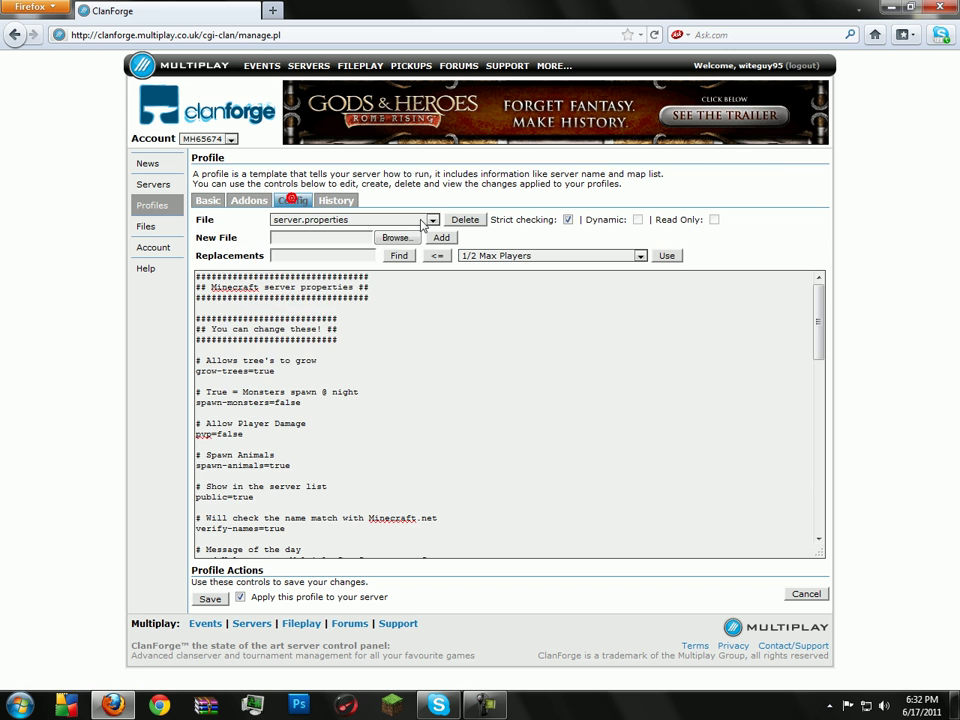
click(430, 219)
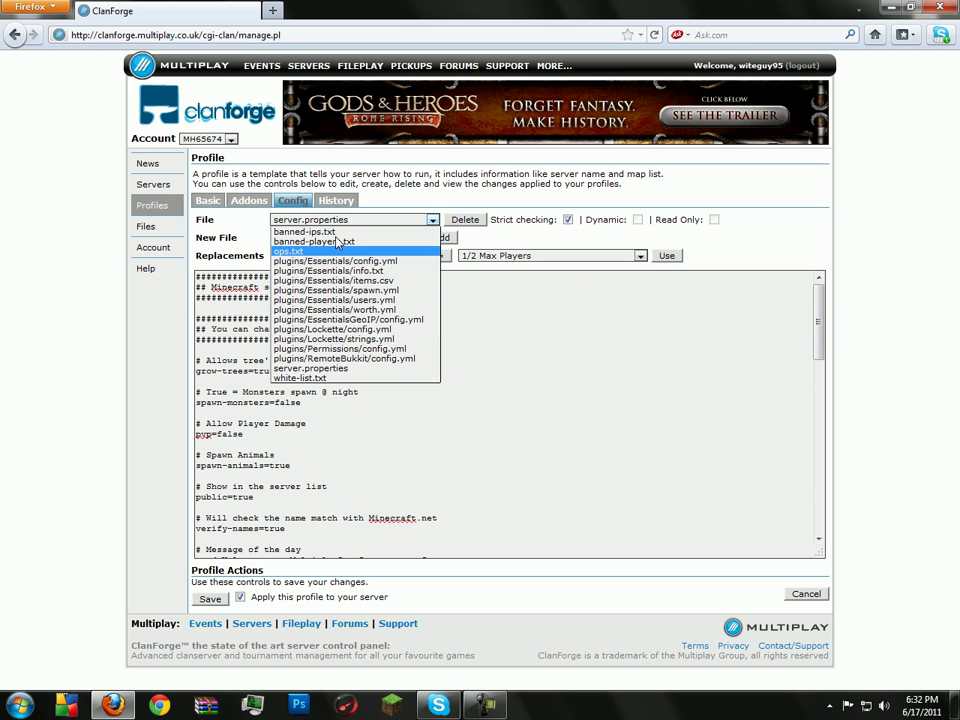
click(521, 444)
scroll(521, 444, down, 2)
scroll(521, 444, down, 3)
scroll(321, 495, down, 4)
click(290, 465)
double_click(263, 466)
text(tr)
key(BackSpace)
key(BackSpace)
text(ue)
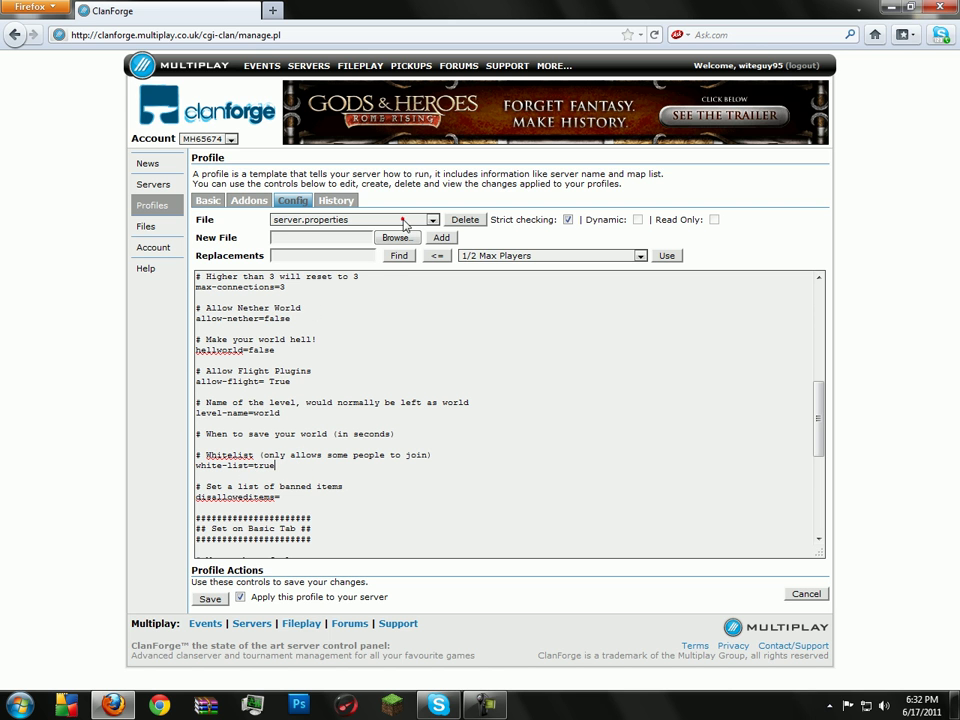
Open white-list.txt and add the user names youtube and blah on separate lines below the comments.
click(302, 219)
click(369, 378)
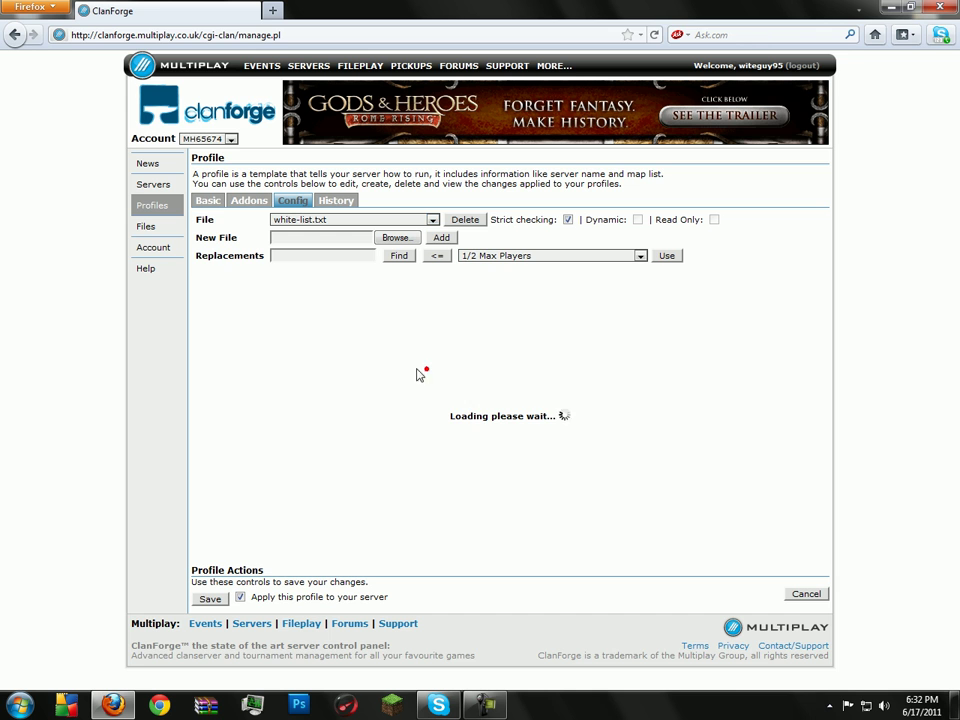
click(366, 361)
text(youtube)
key(Return)
text(blah)
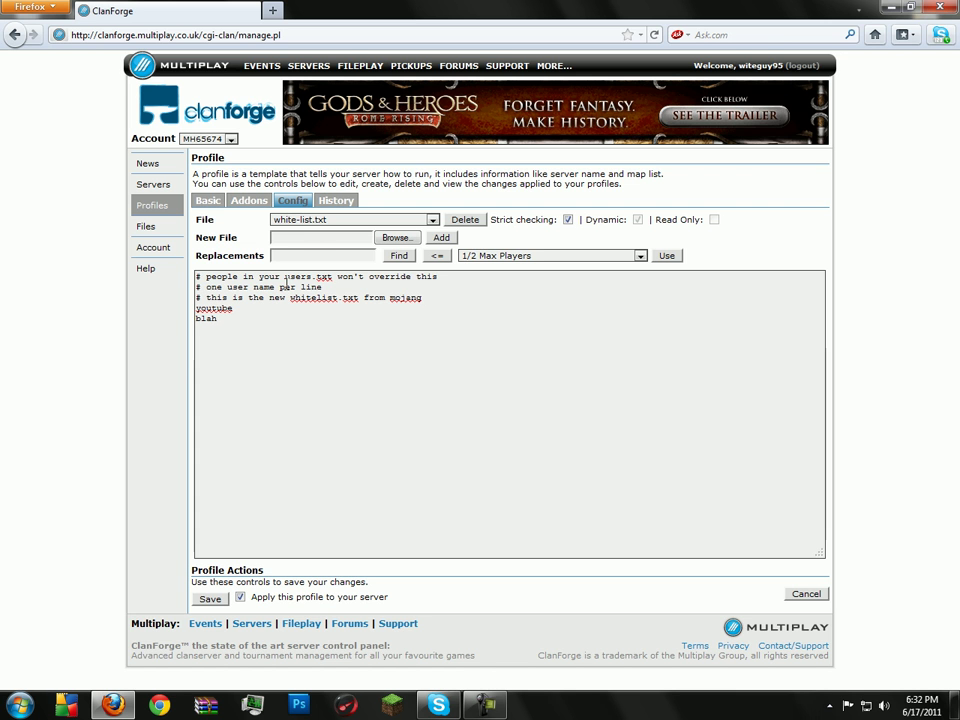
click(428, 219)
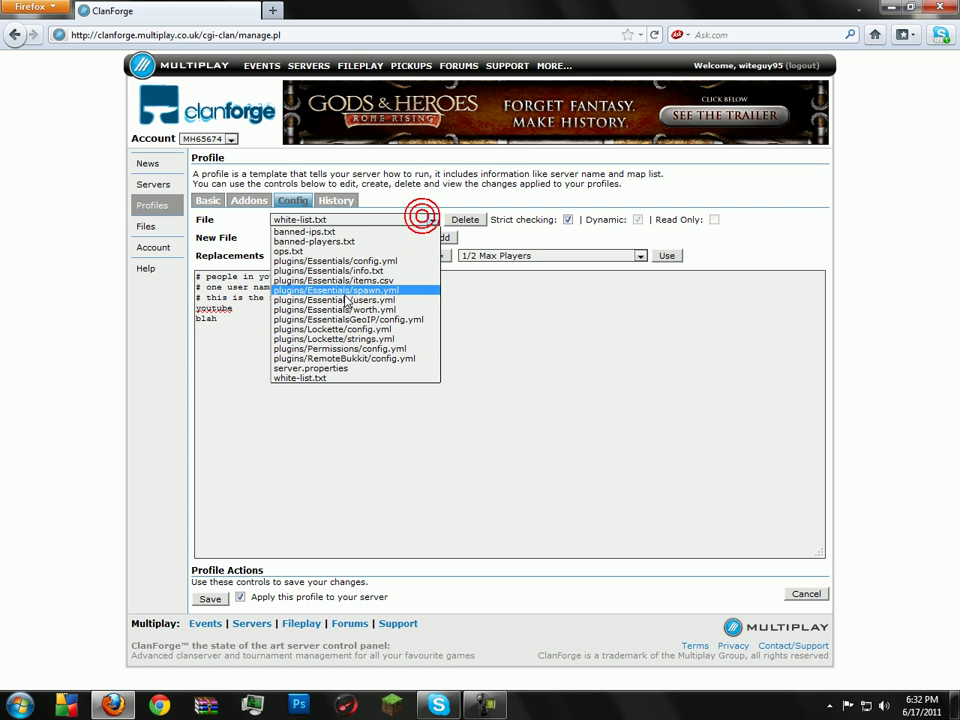
click(252, 201)
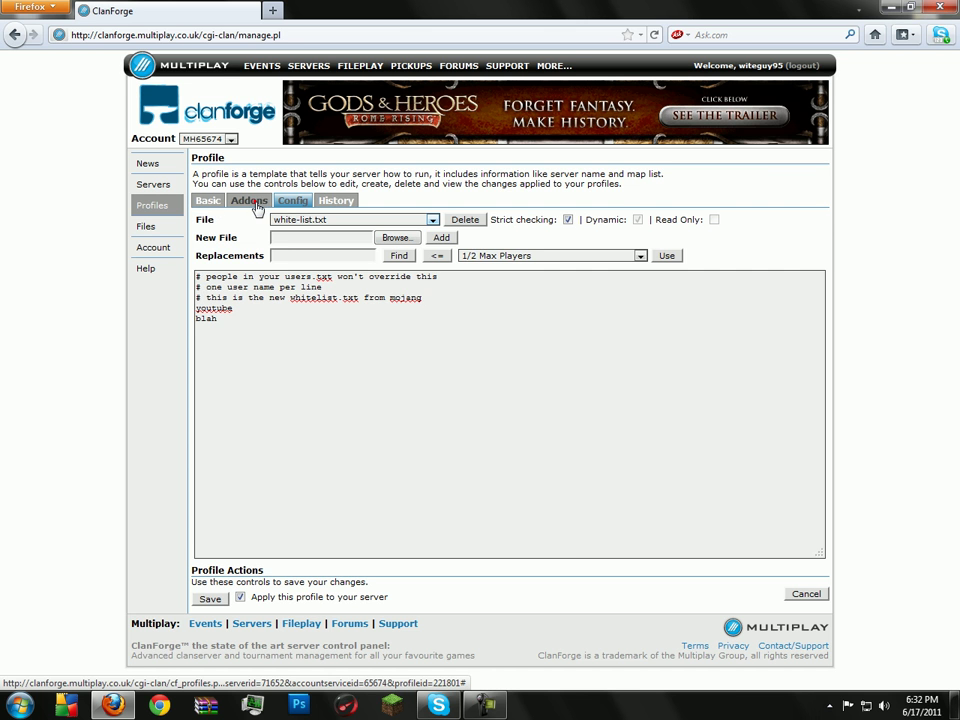
click(250, 201)
click(296, 200)
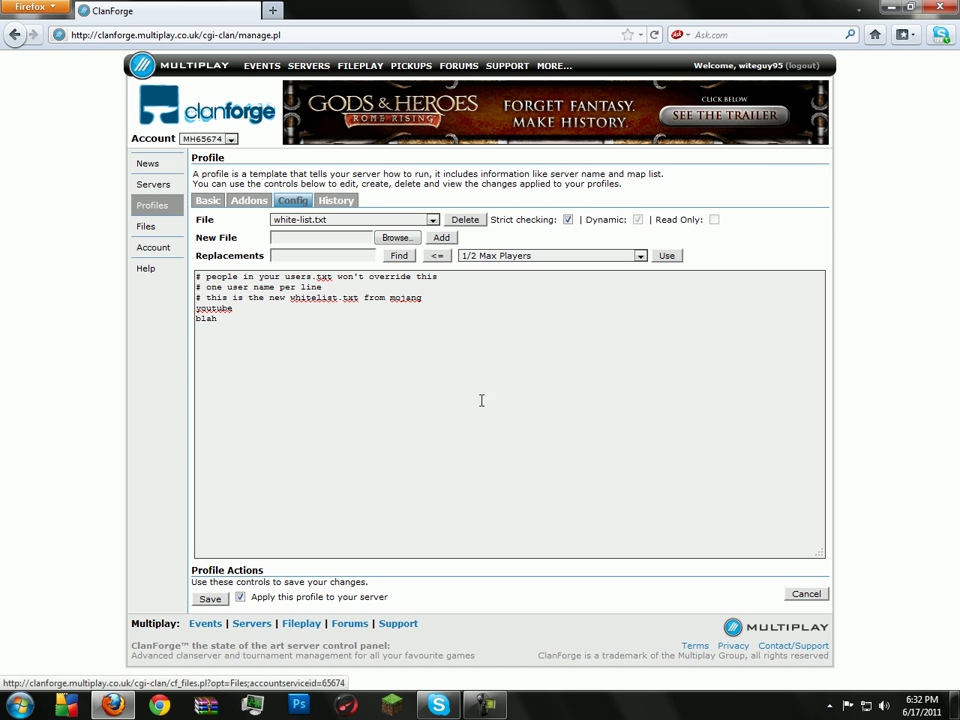